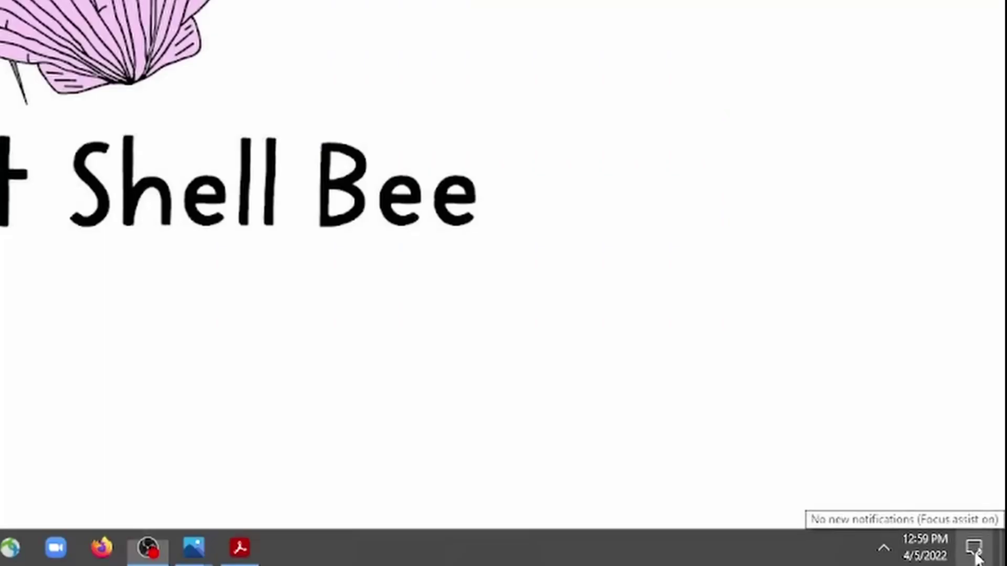
Open the screen projection options and search for wireless displays.
click(974, 551)
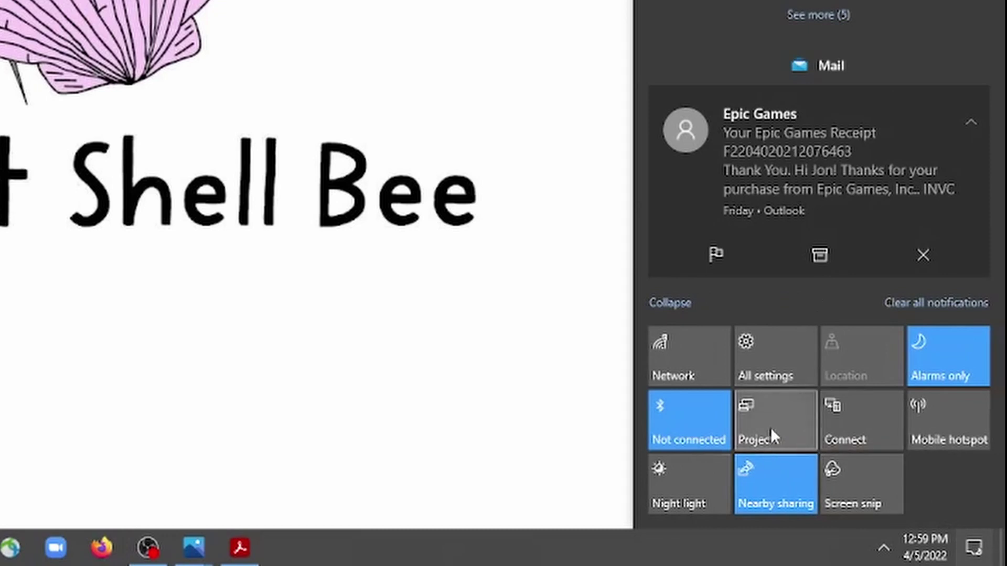
click(769, 427)
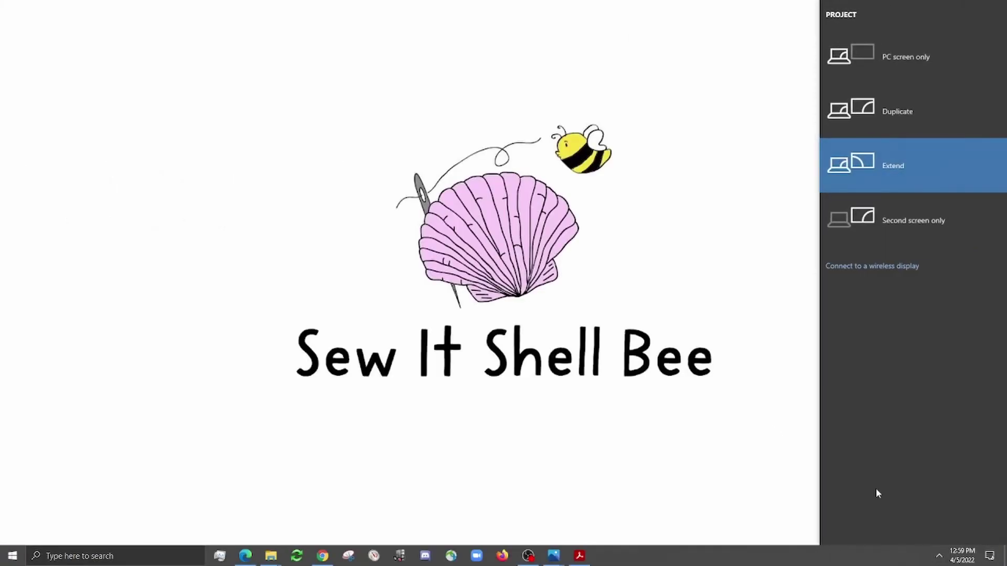
click(882, 266)
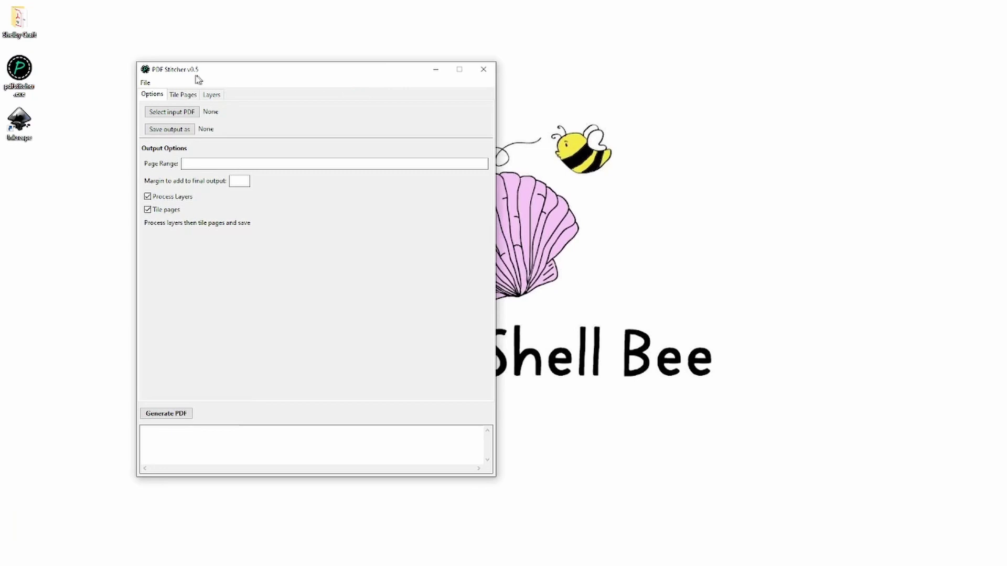
Load WW-Sandcastle-Bucket-Hat-Projector.pdf from Shelby Craft > Sewing Patterns > Miscellaneous as the input PDF.
click(188, 111)
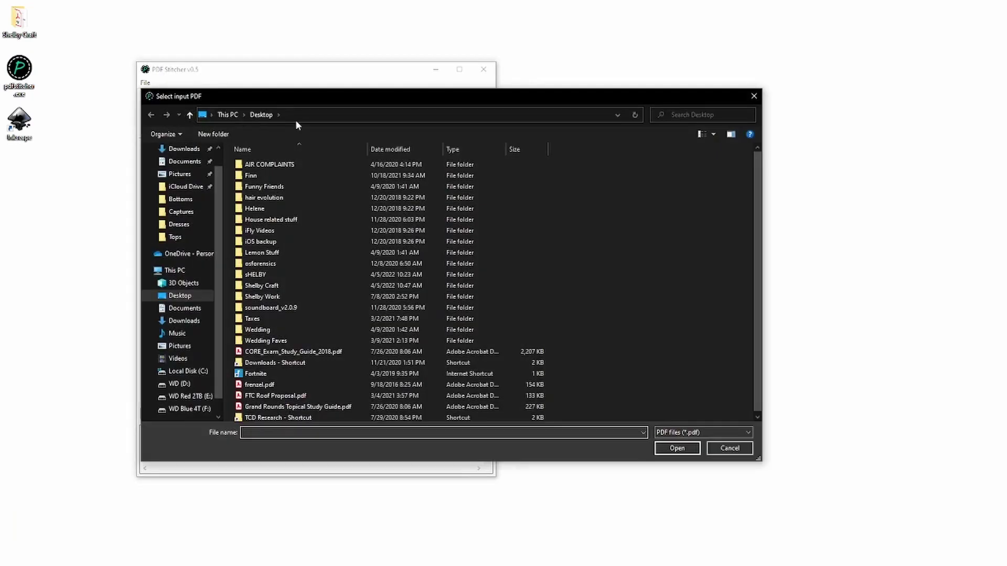
click(279, 286)
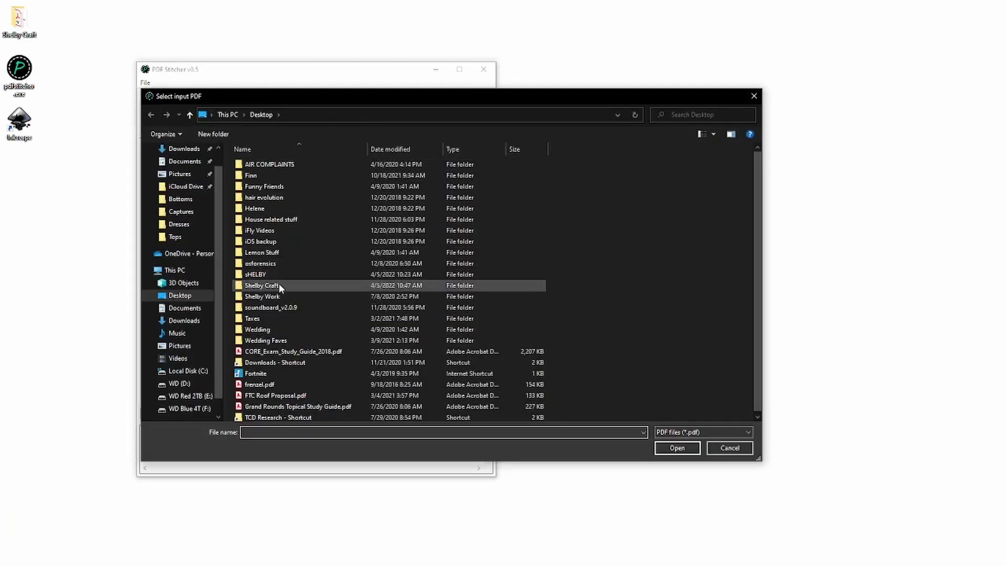
double_click(279, 283)
double_click(273, 180)
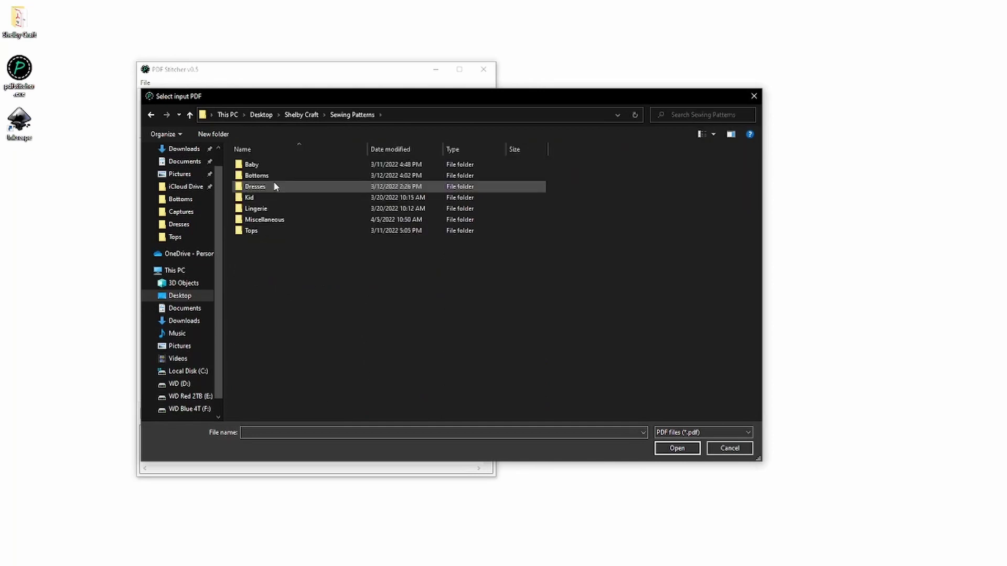
double_click(275, 219)
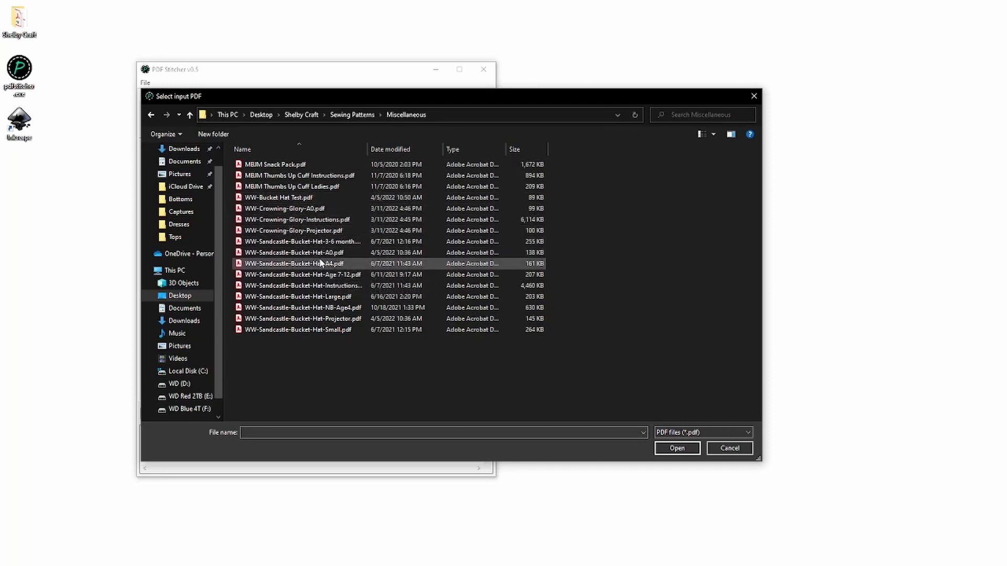
double_click(307, 318)
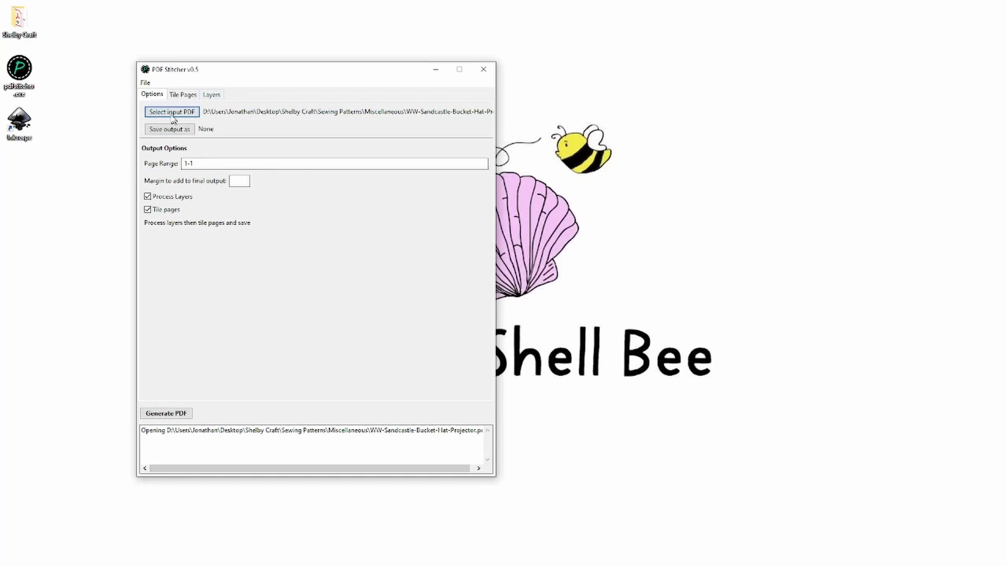
Set the output file to WW-Bucket Hat Age 1.pdf.
click(173, 129)
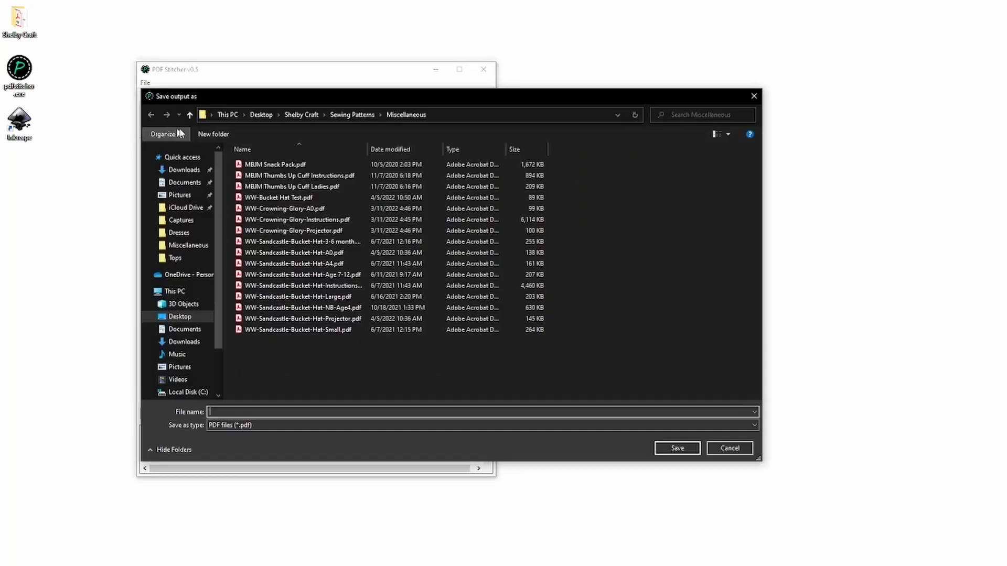
click(286, 198)
click(265, 414)
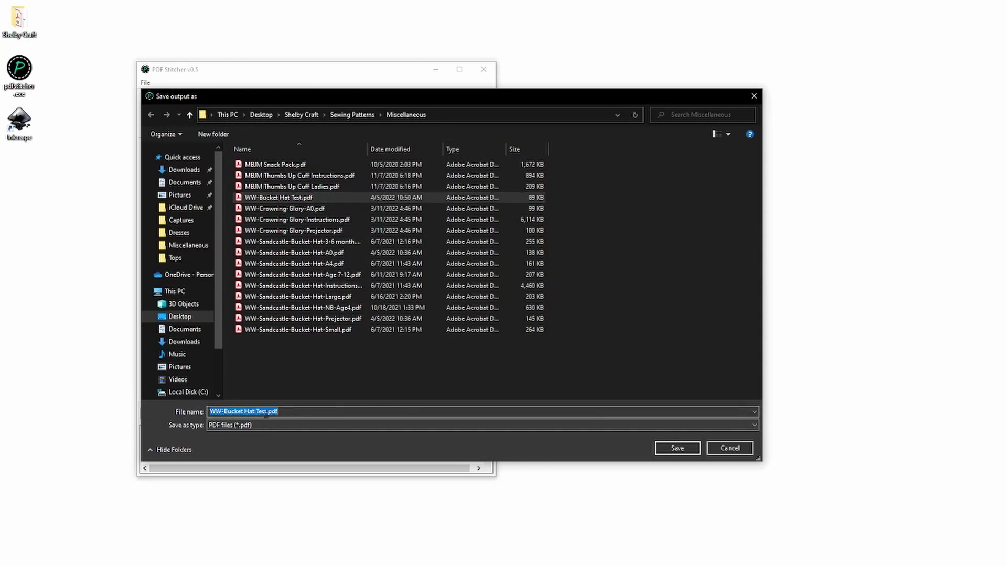
click(316, 417)
key(Left)
key(Left)
key(BackSpace)
key(BackSpace)
key(BackSpace)
key(BackSpace)
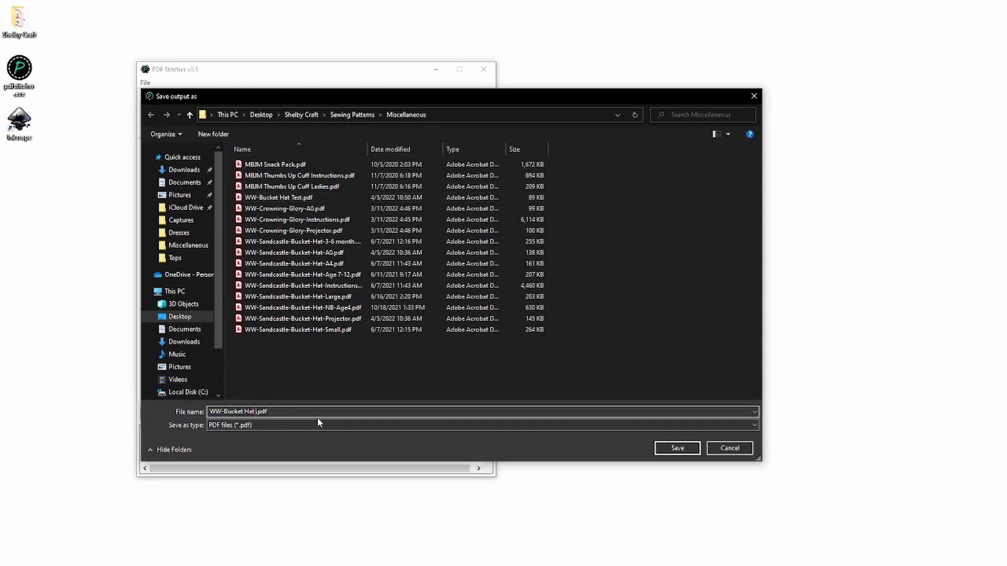
text(Age 1)
key(Return)
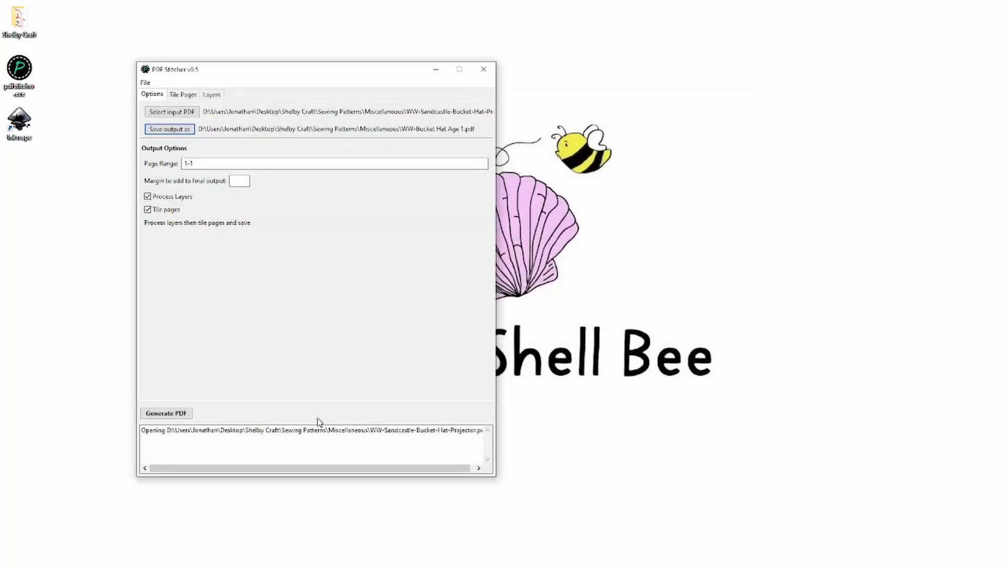
On the Layers tab, uncheck every layer except Pattern Information and Age 1-2.
click(212, 95)
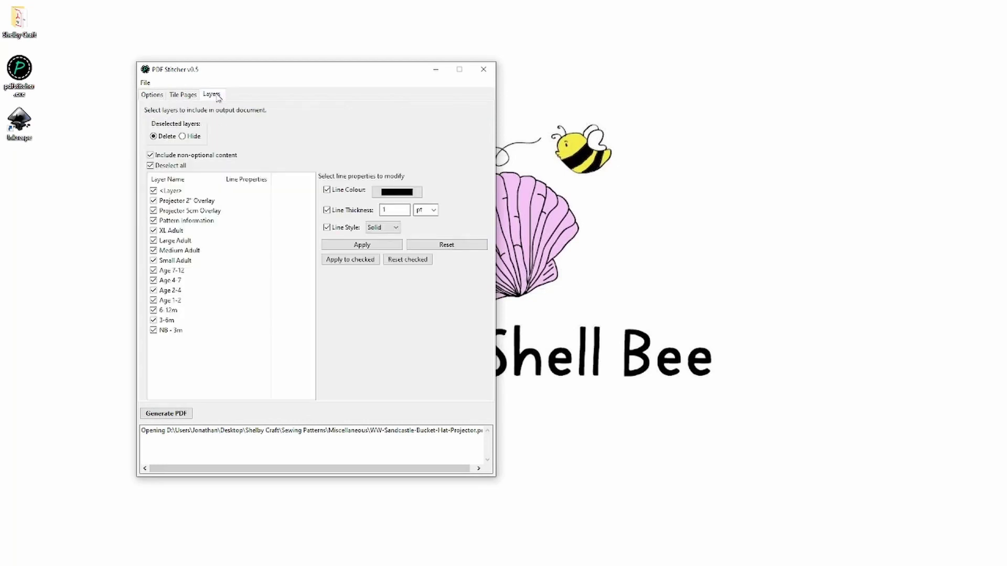
click(153, 190)
click(153, 201)
click(153, 210)
click(153, 231)
click(154, 241)
click(154, 250)
click(154, 260)
click(154, 270)
click(154, 281)
click(153, 291)
click(153, 310)
click(153, 321)
click(154, 331)
Set line thickness to 4 and generate the stitched PDF.
click(405, 210)
key(BackSpace)
text(4)
click(165, 414)
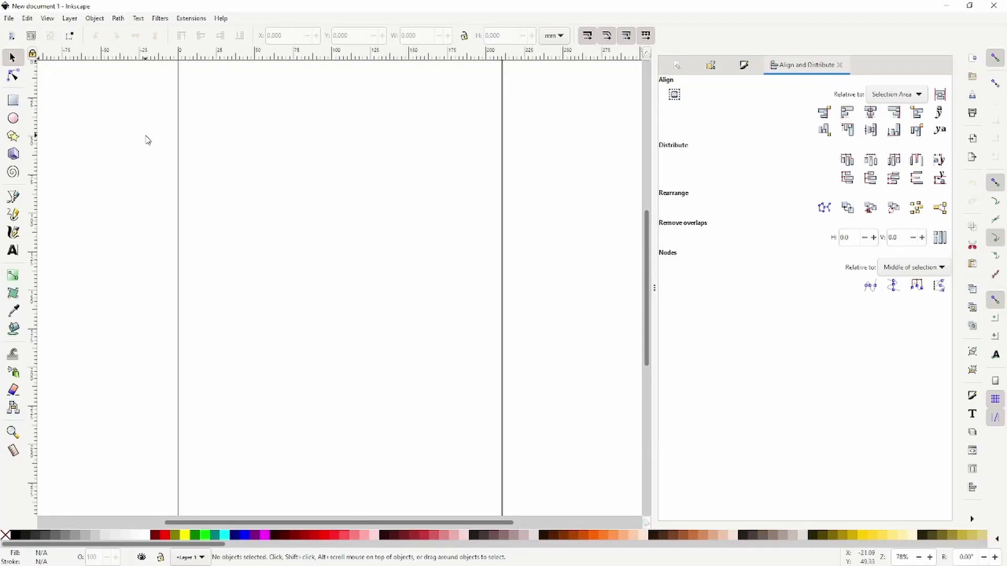
Import WW-Bucket Hat Age 1.pdf from Sewing Patterns > Miscellaneous with the default PDF import settings.
click(10, 19)
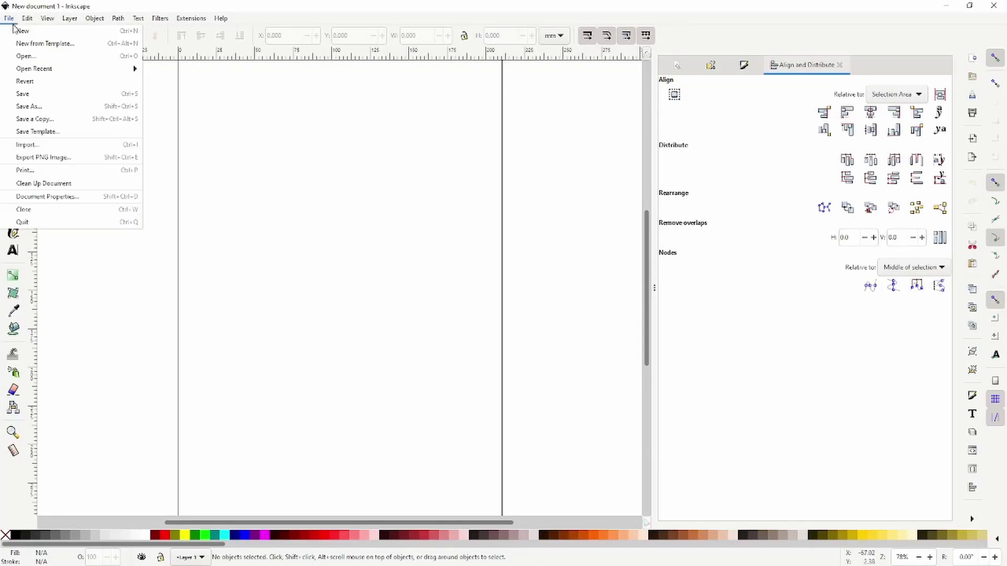
click(32, 145)
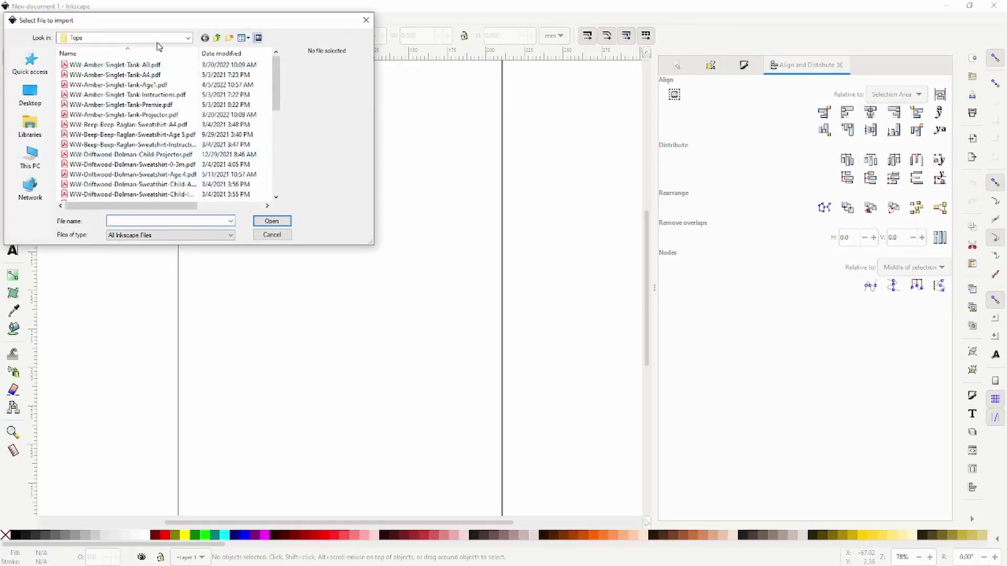
click(188, 38)
click(109, 57)
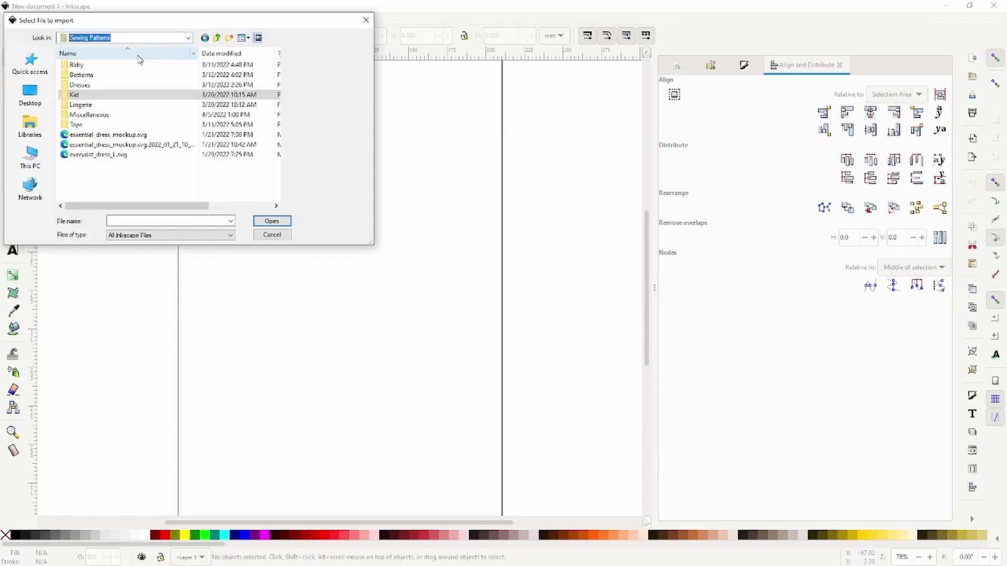
double_click(89, 115)
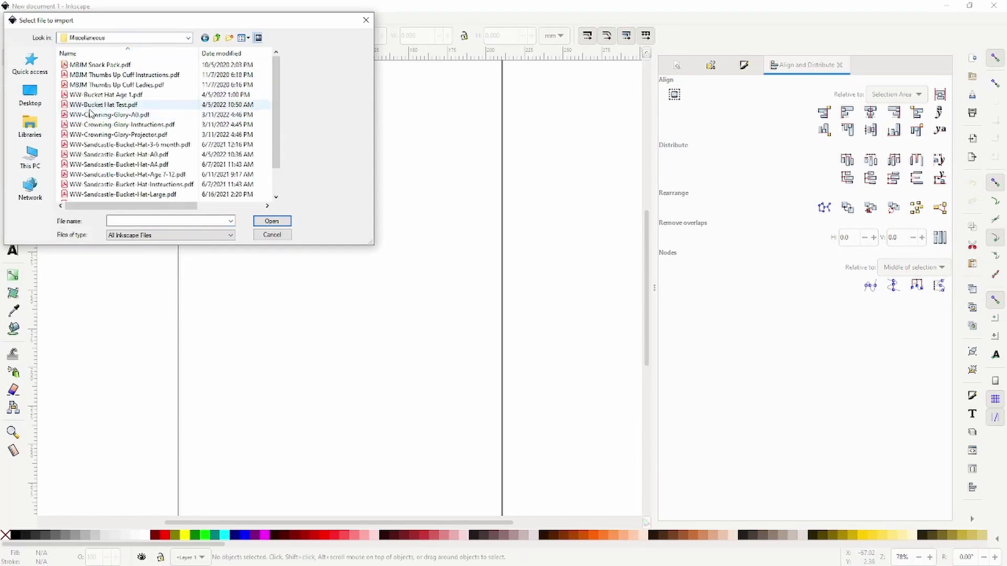
double_click(95, 96)
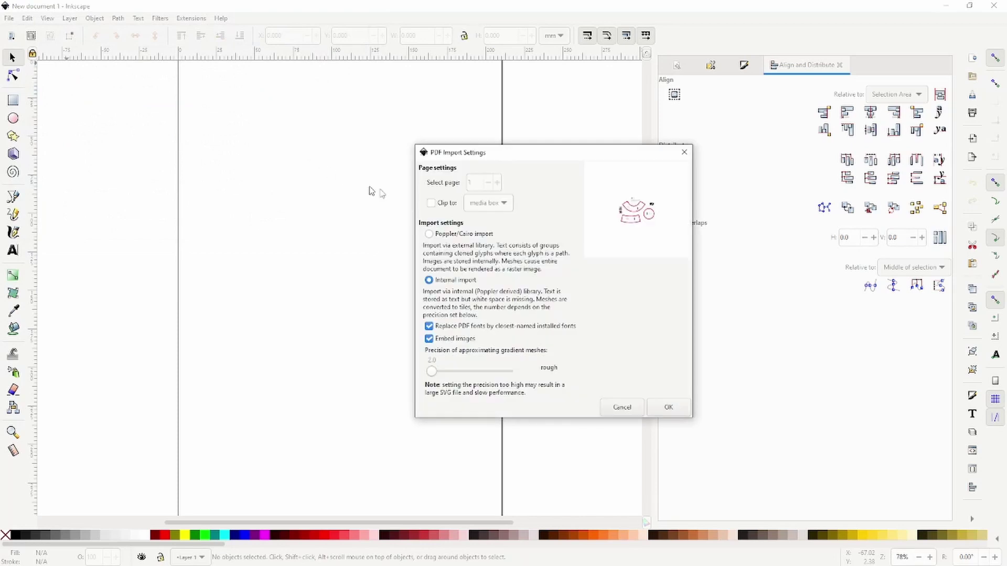
click(668, 405)
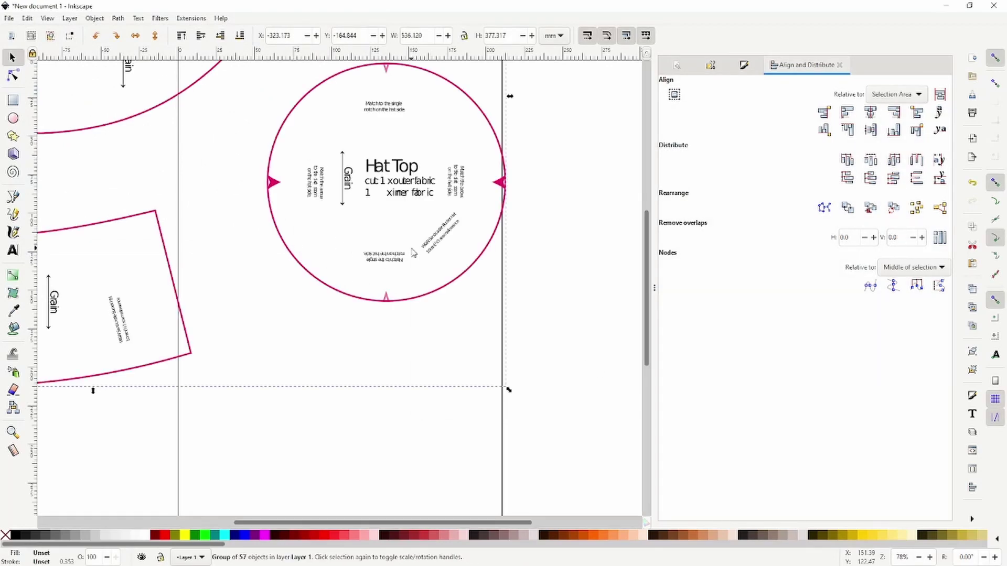
Ungroup the imported bucket hat pattern with Ctrl+Shift+G into separate objects.
scroll(350, 236, down, 2)
scroll(99, 243, up, 4)
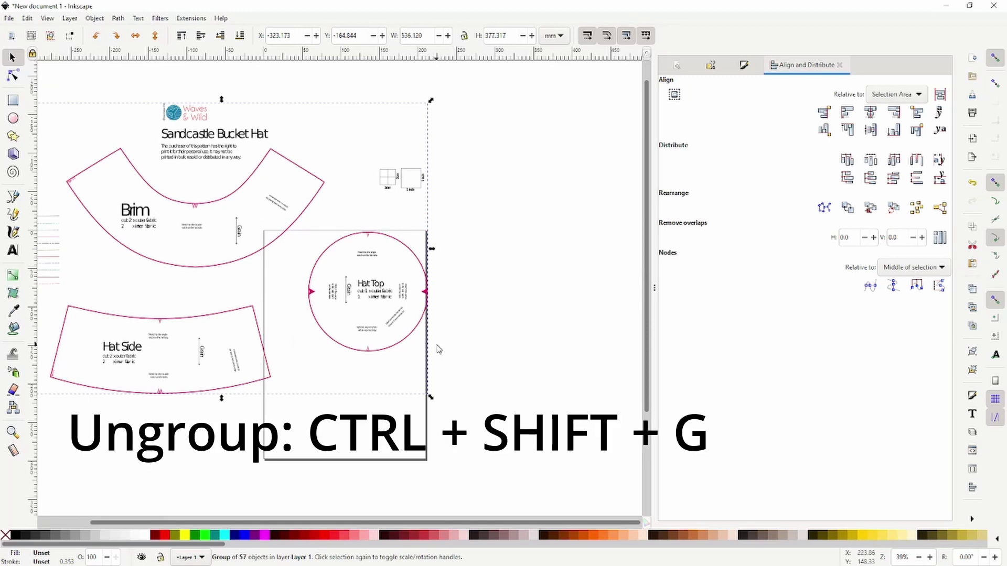
key(ctrl+shift+g)
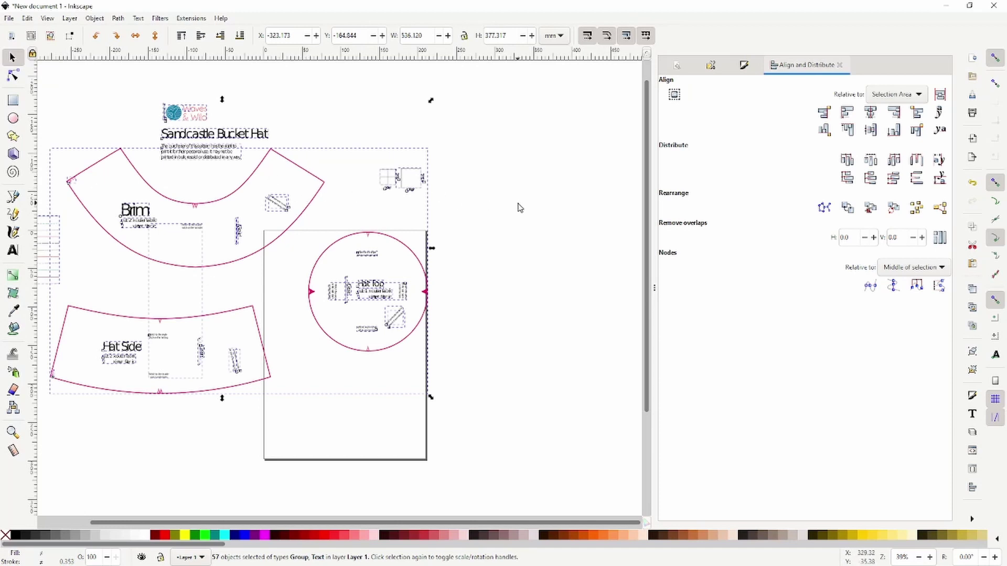
scroll(177, 431, left, 5)
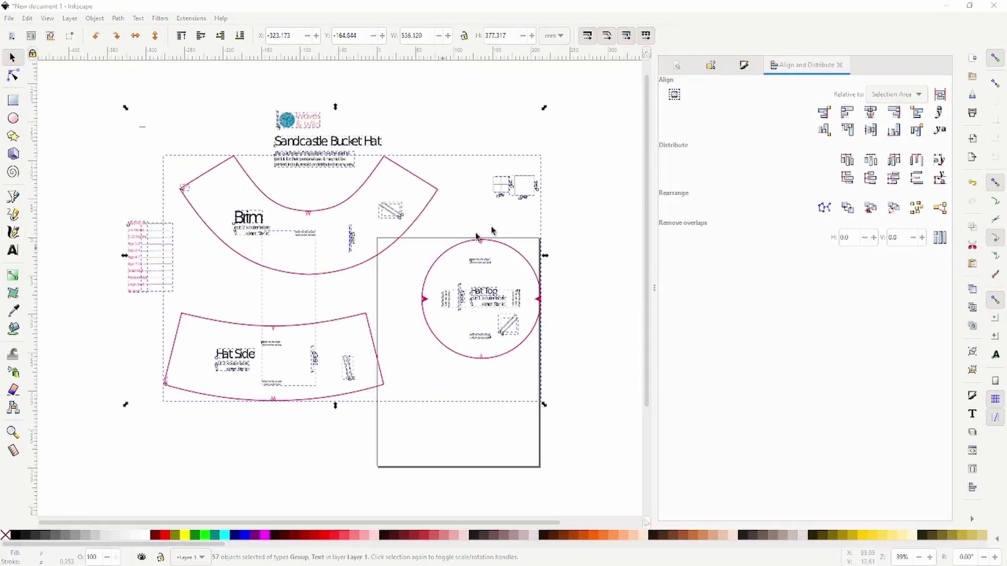
Duplicate the test square group and drag copies onto the Brim, Hat Side and Hat Top pieces.
click(548, 202)
click(526, 180)
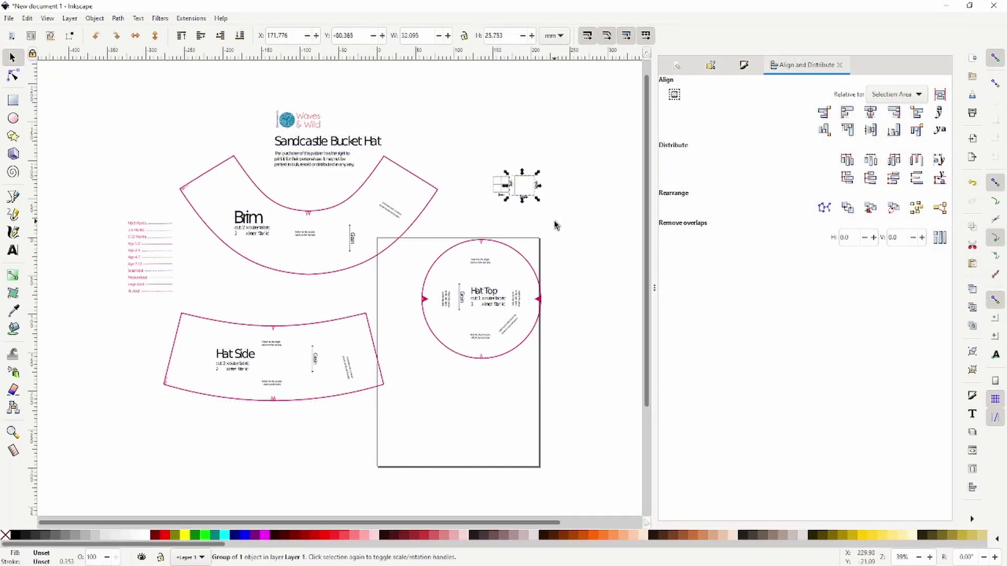
key(ctrl+d)
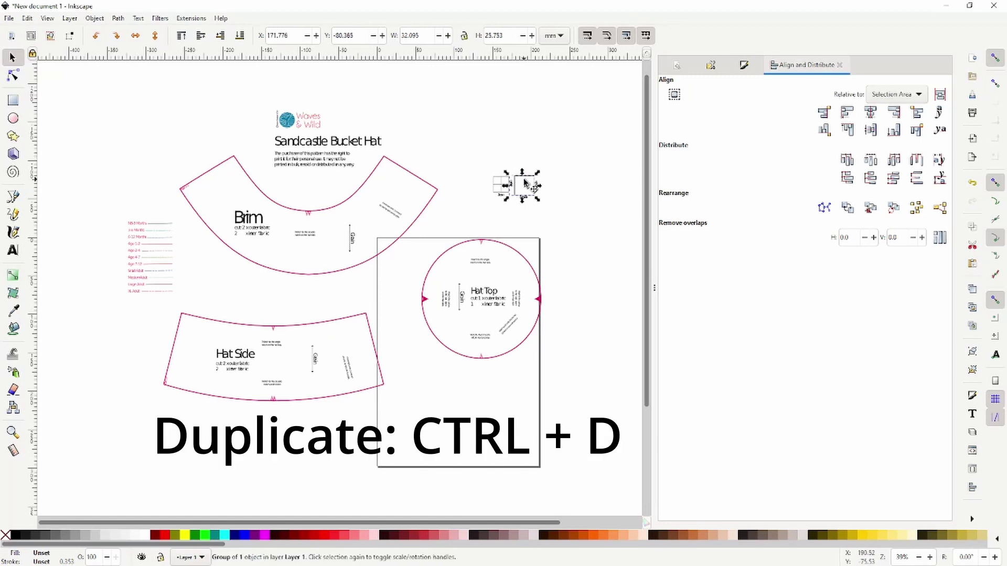
drag(522, 184, 283, 256)
drag(511, 198, 575, 242)
drag(516, 195, 270, 371)
click(518, 197)
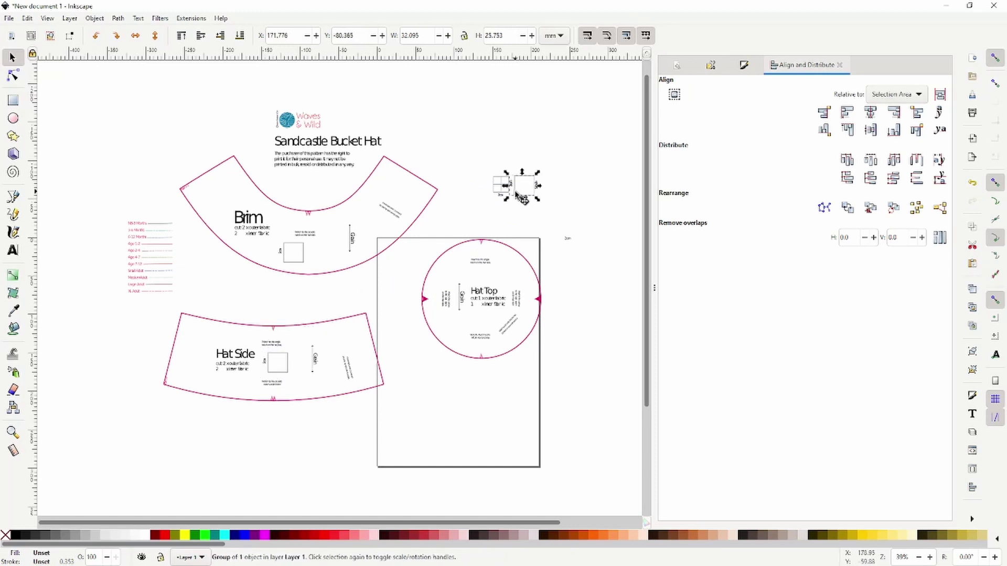
drag(518, 198, 483, 329)
Delete the Waves & Wild logo, the disclaimer text and the Sandcastle Bucket Hat title.
click(440, 273)
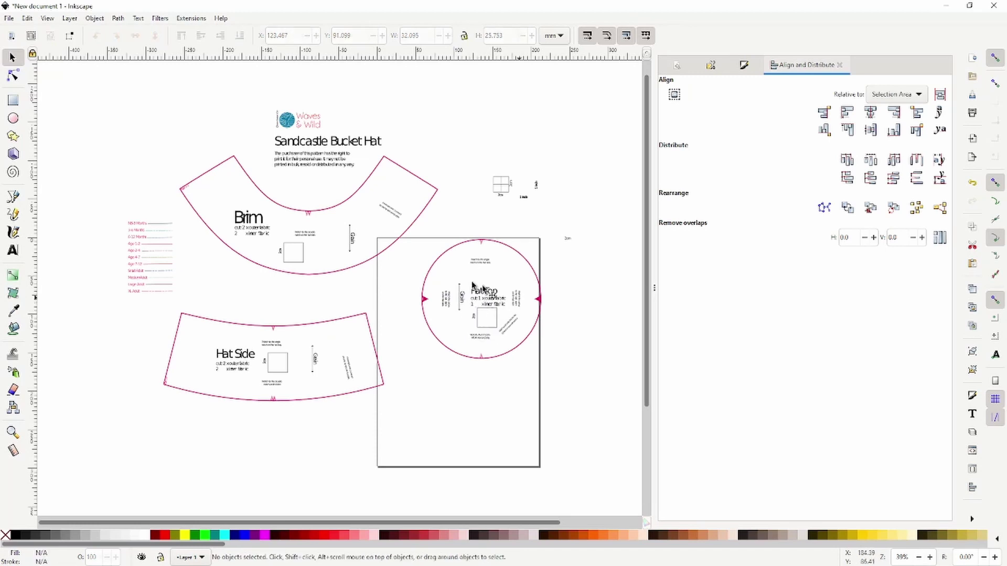
click(288, 123)
key(Delete)
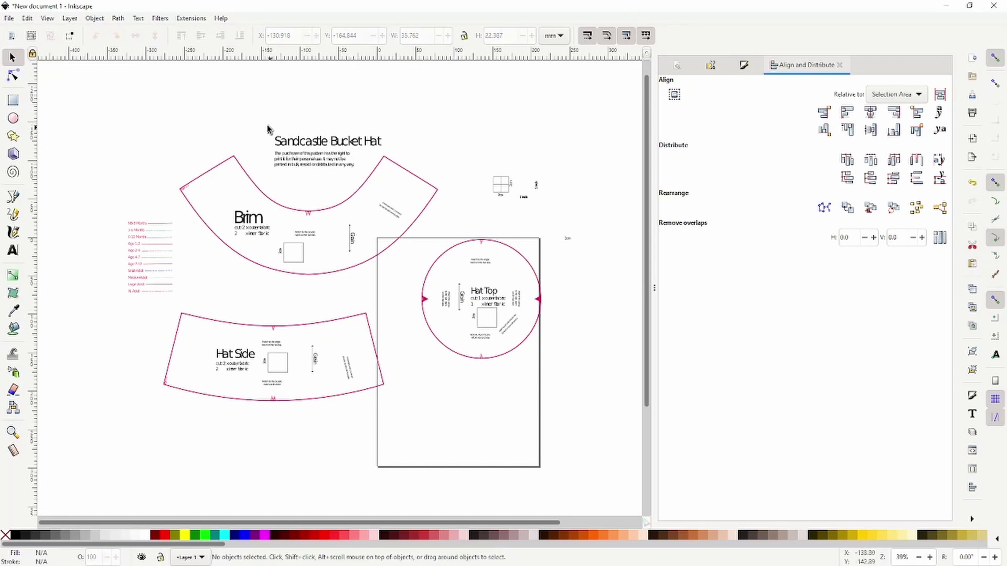
drag(267, 126, 367, 169)
key(Delete)
click(303, 151)
key(Delete)
Delete the size legend, the reference grid and the leftover 2cm label.
drag(122, 208, 166, 235)
drag(182, 305, 183, 312)
key(Delete)
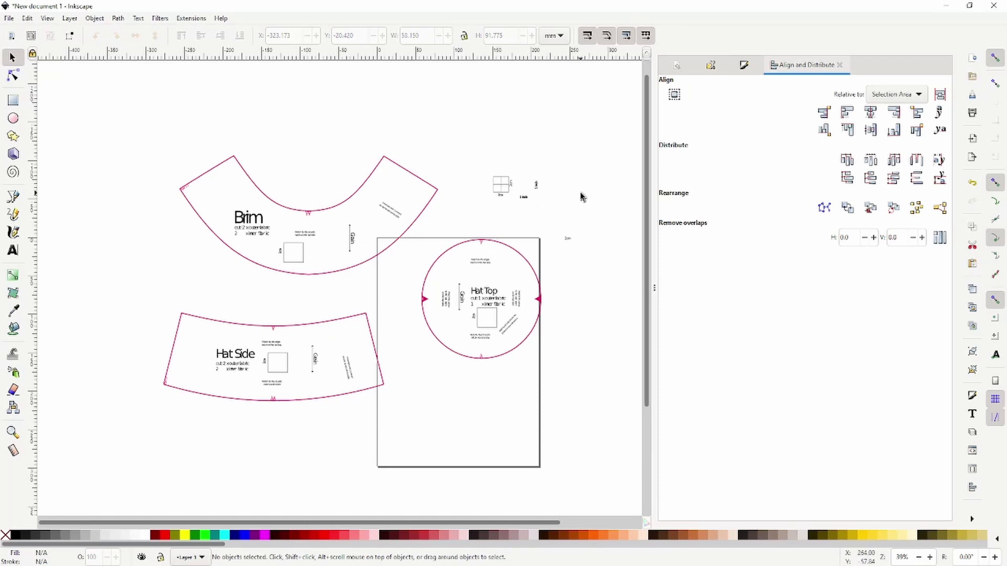
drag(479, 174, 575, 216)
key(Escape)
click(505, 195)
key(Delete)
click(567, 238)
key(Delete)
scroll(318, 259, up, 4)
Use the Eraser to remove the 2cm label beside the Brim's test square.
scroll(319, 257, up, 2)
scroll(221, 225, down, 2)
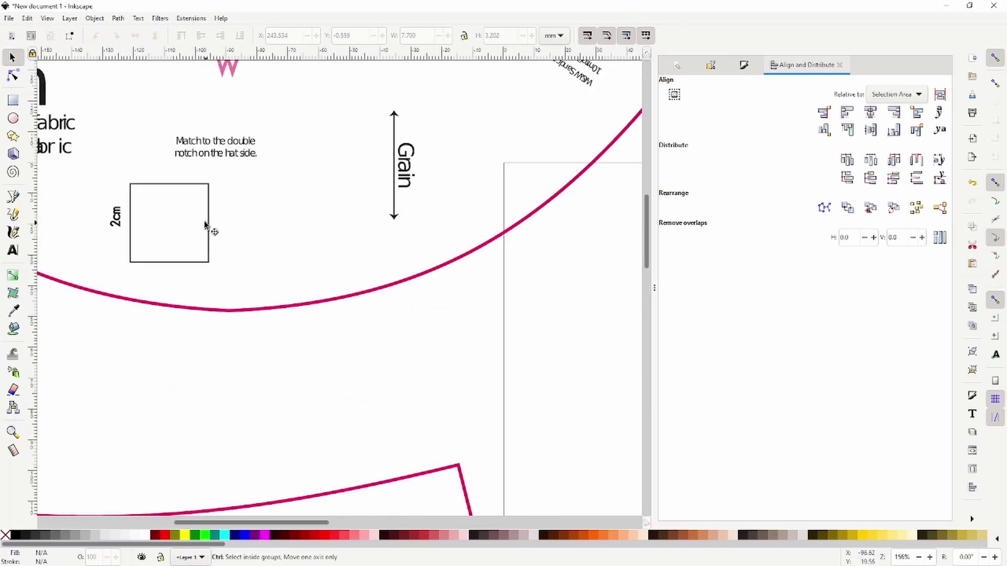
click(132, 200)
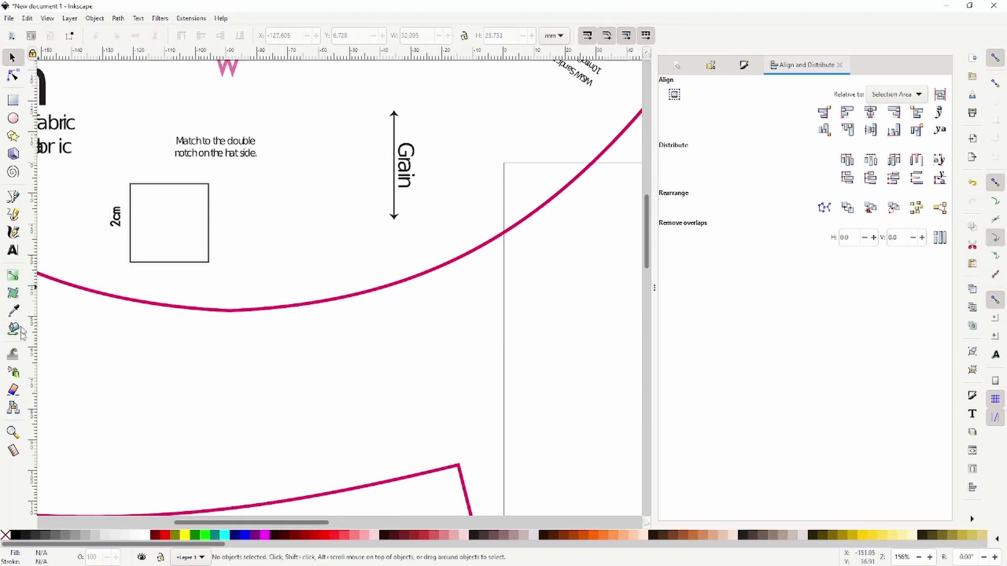
click(13, 390)
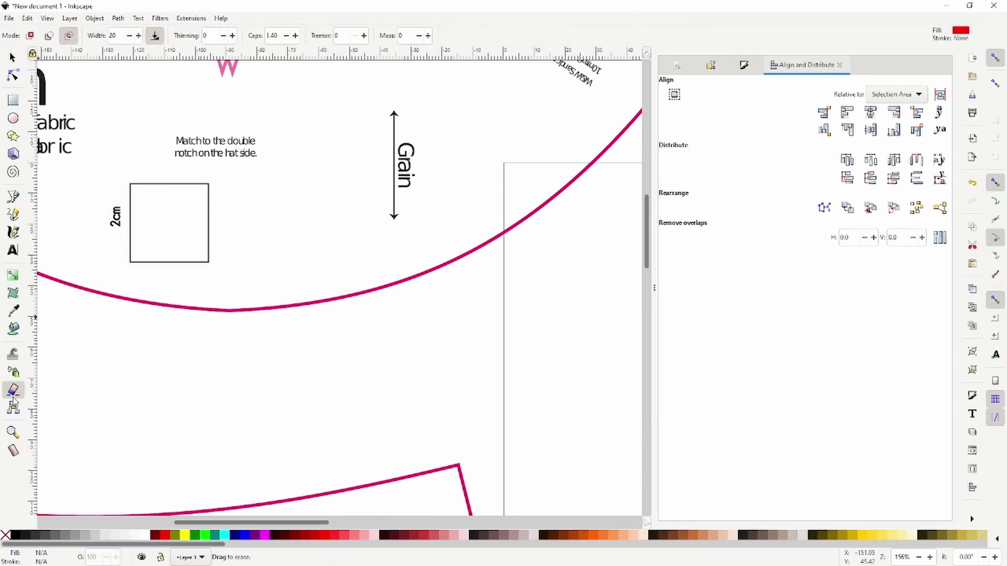
mouse_move(115, 197)
mouse_down()
mouse_move(115, 239)
mouse_move(116, 200)
mouse_move(116, 224)
mouse_move(125, 216)
mouse_move(126, 228)
mouse_move(117, 207)
mouse_move(123, 230)
mouse_move(132, 225)
mouse_move(117, 222)
mouse_up()
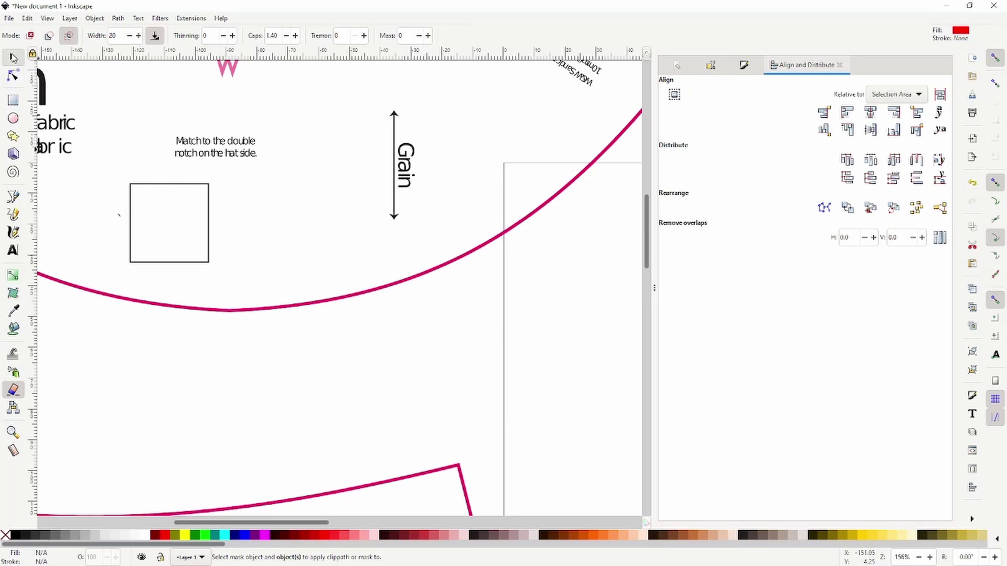
Select all the hat pattern pieces and shift them down and left.
click(14, 58)
scroll(290, 383, down, 4)
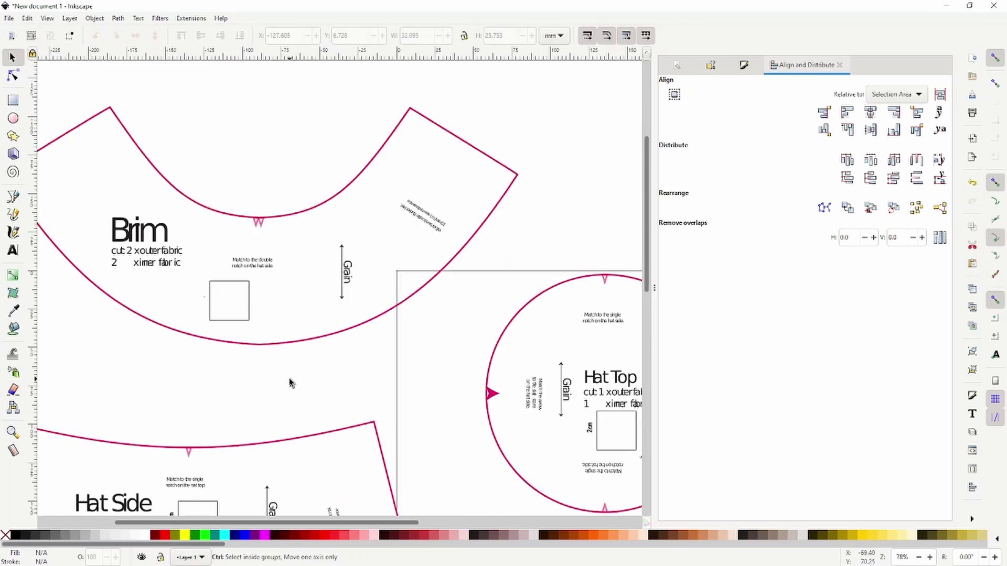
scroll(348, 235, down, 3)
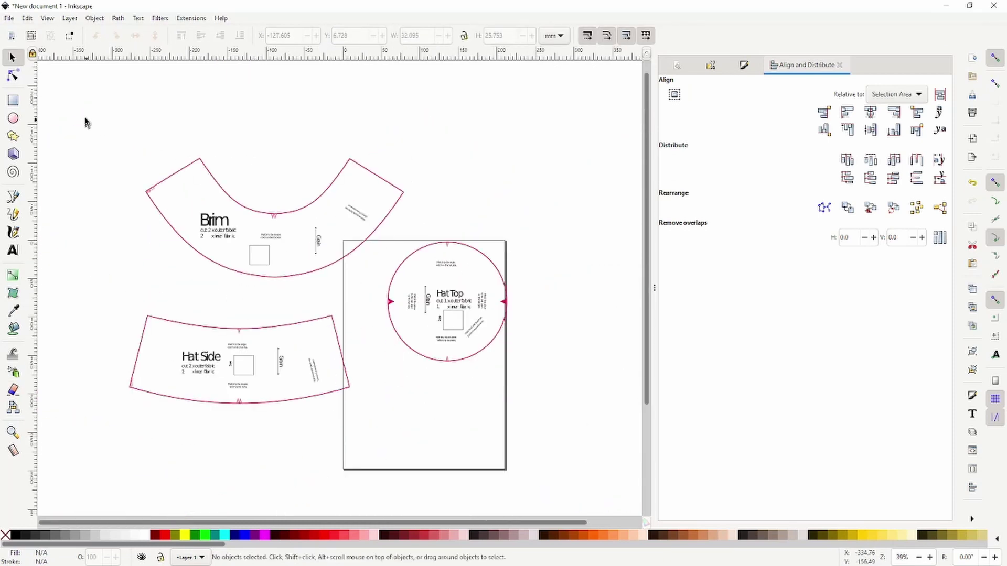
drag(87, 122, 550, 457)
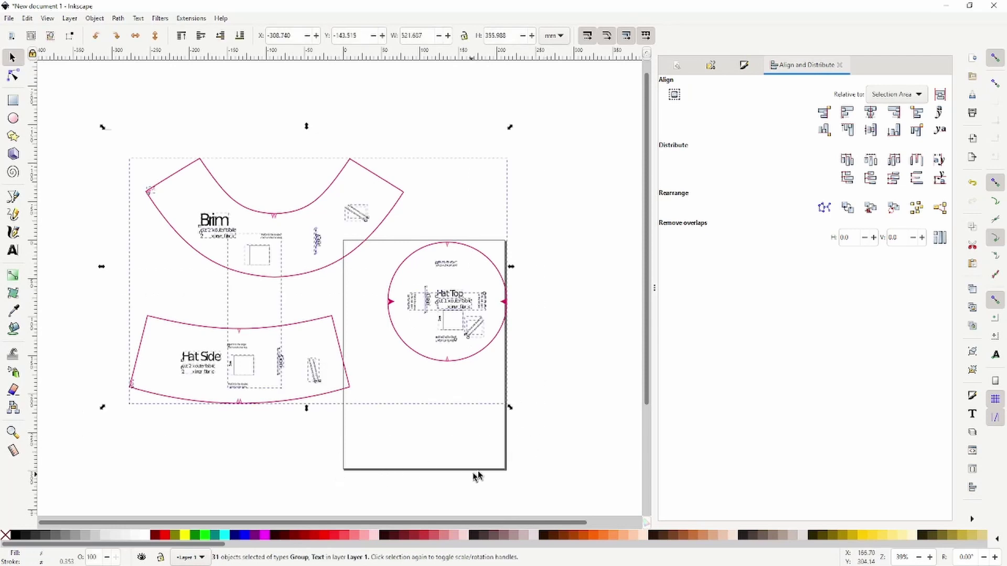
drag(341, 173, 226, 200)
drag(70, 108, 524, 490)
drag(295, 237, 330, 224)
click(337, 438)
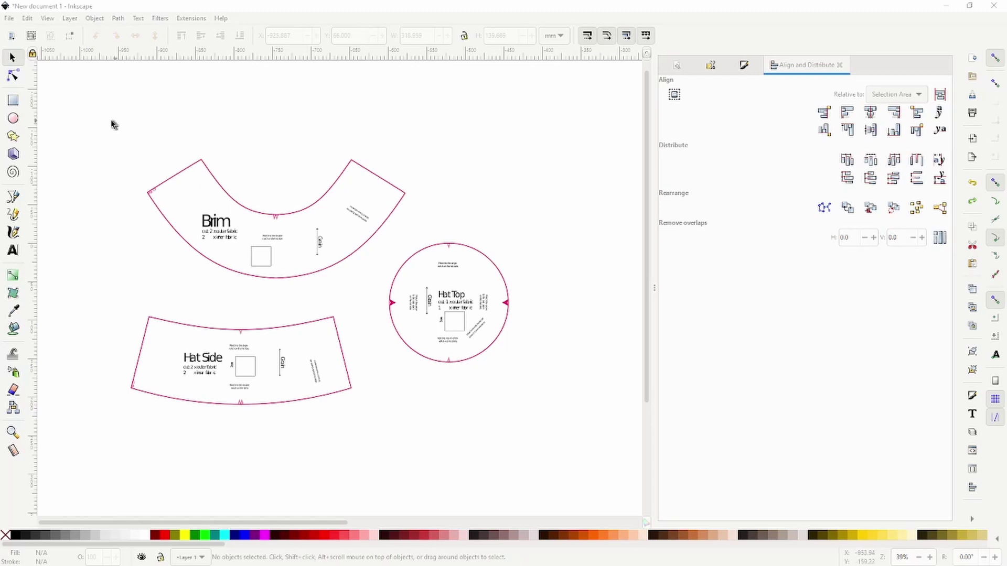
Group all 31 pattern objects into one group.
drag(104, 126, 509, 320)
click(194, 182)
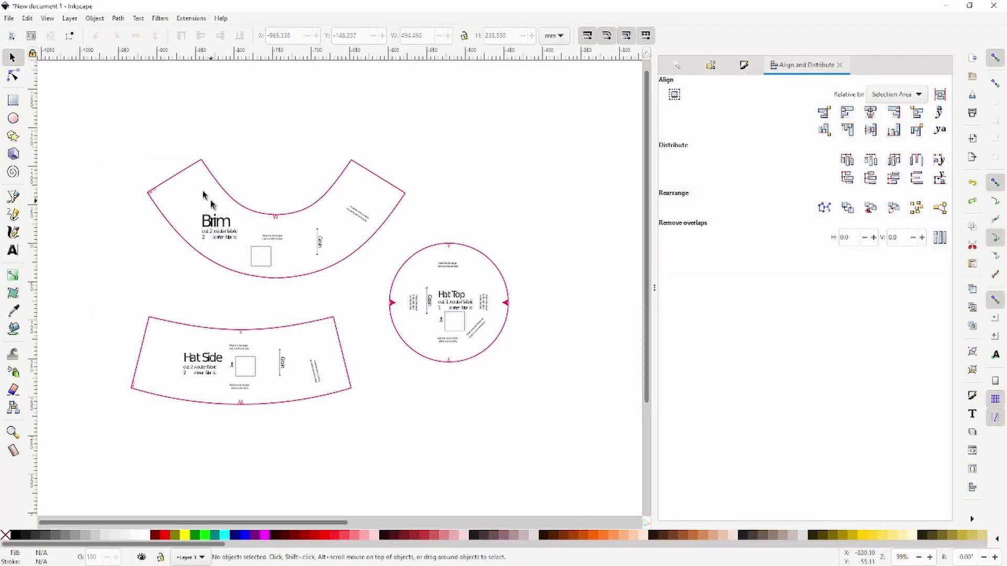
drag(99, 122, 535, 432)
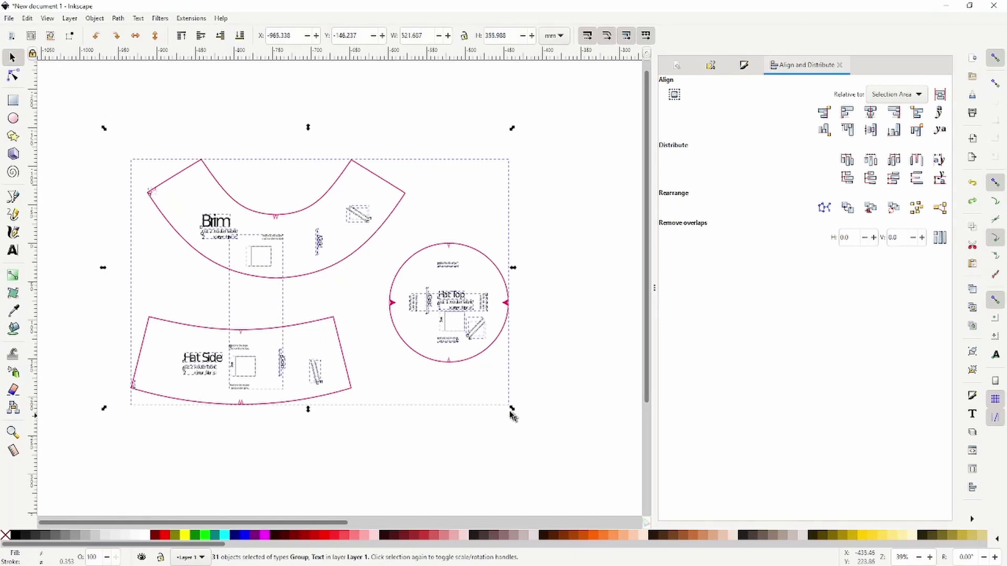
key(ctrl)
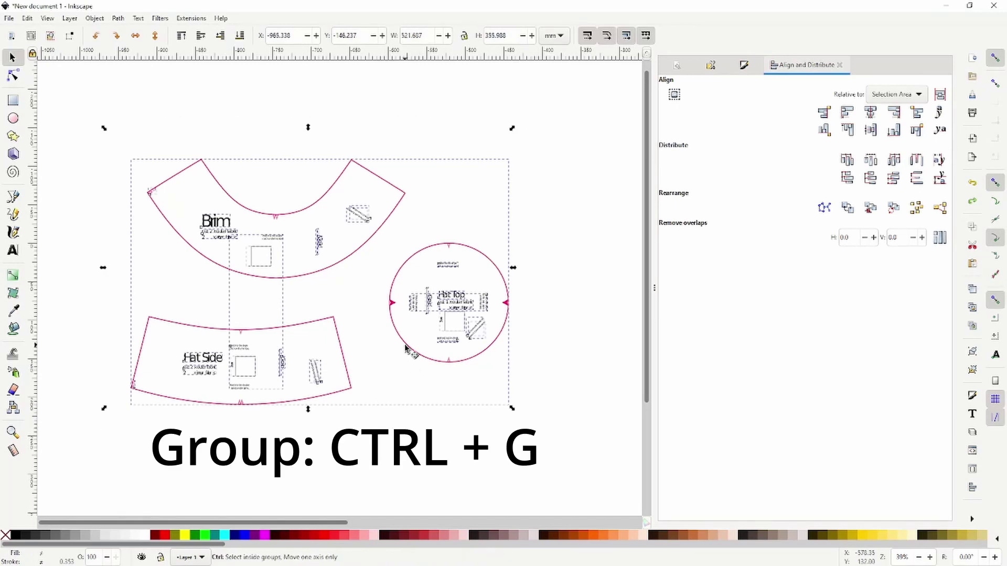
key(ctrl+g)
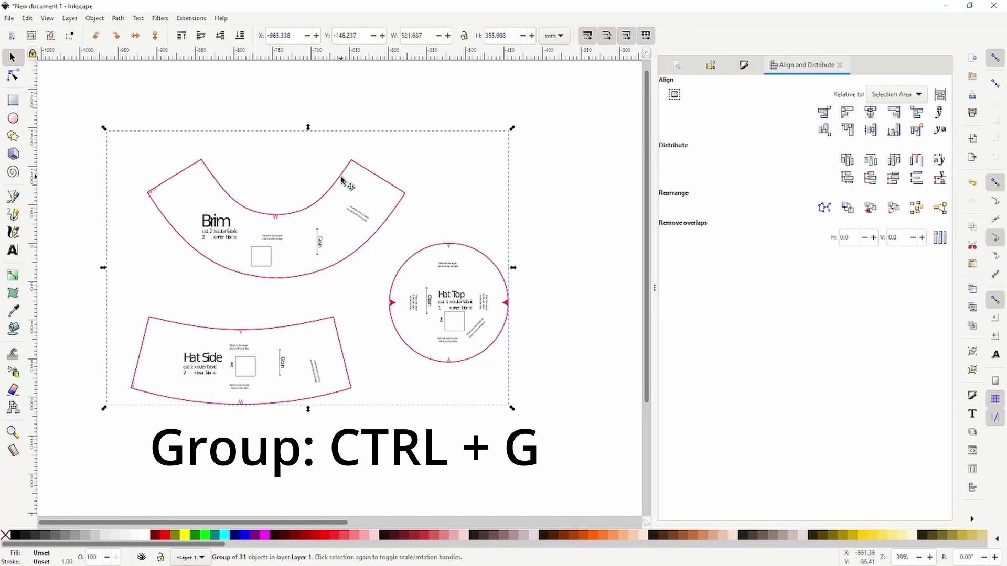
drag(341, 179, 372, 192)
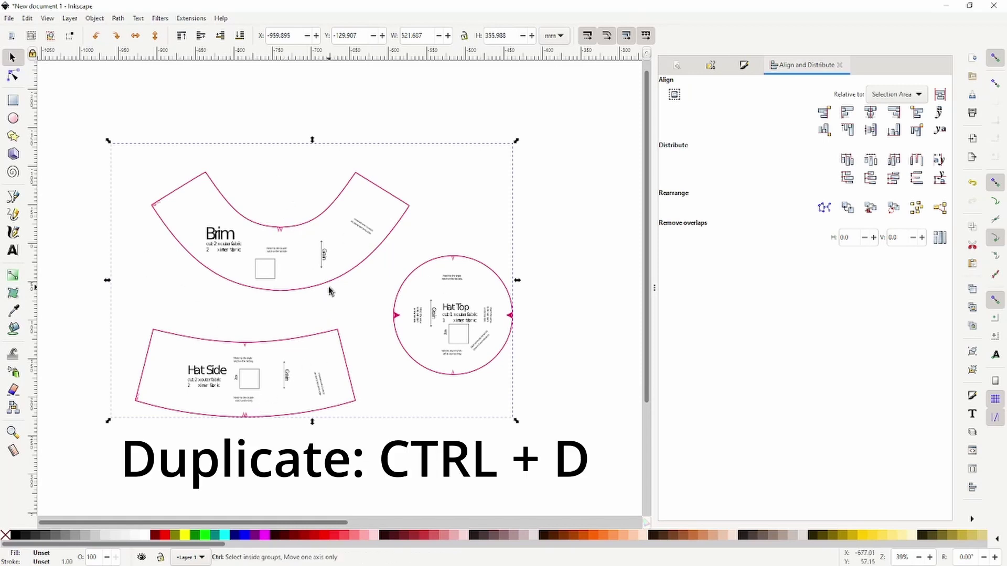
Duplicate the grouped pattern set and move one copy further down the page.
key(ctrl+d)
key(ctrl+d)
drag(312, 221, 303, 135)
scroll(307, 345, down, 5)
drag(303, 342, 297, 506)
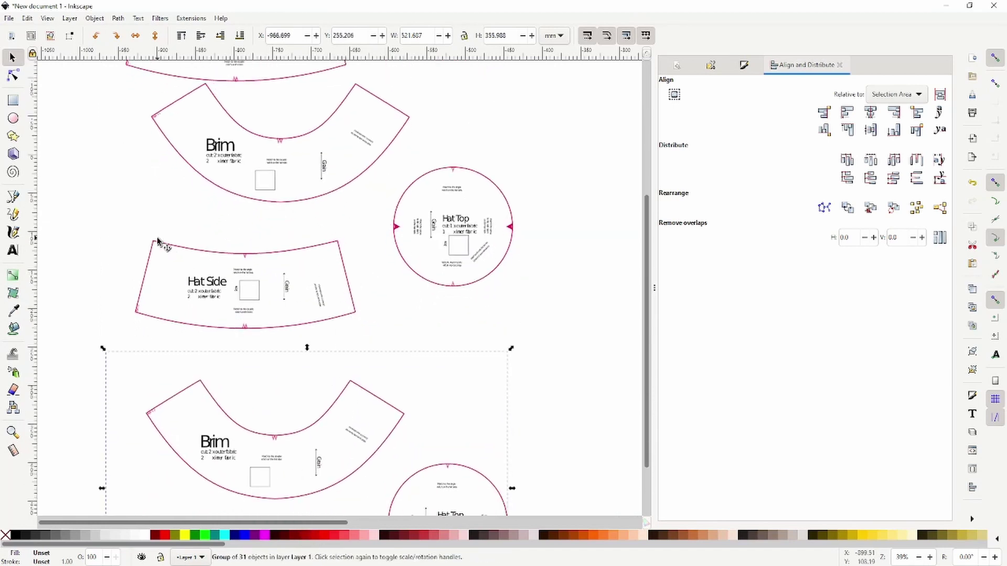
Draw a rectangle around Hat Side and clip the pattern group to it with Object > Clip > Set Clip.
click(383, 292)
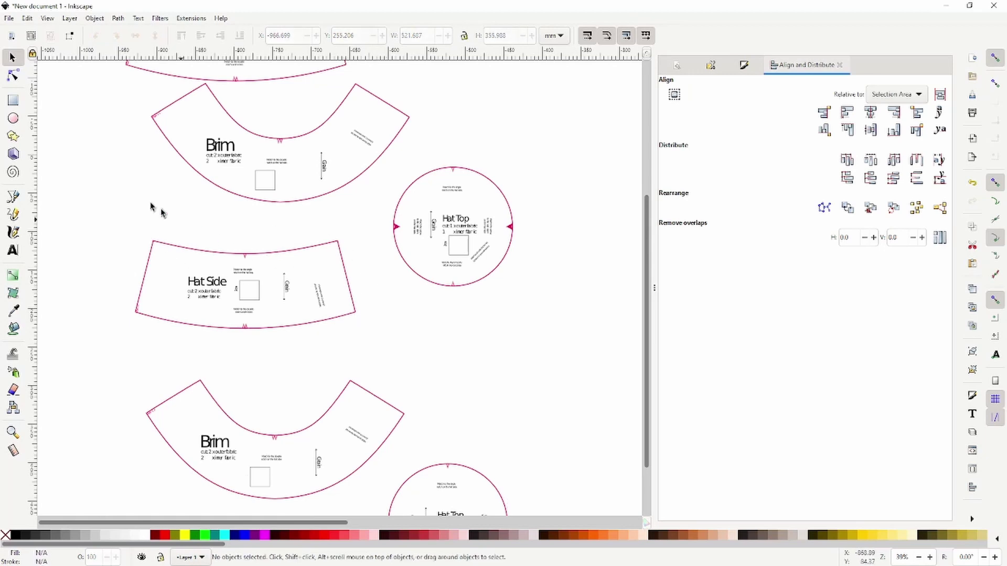
click(14, 101)
drag(127, 216, 370, 344)
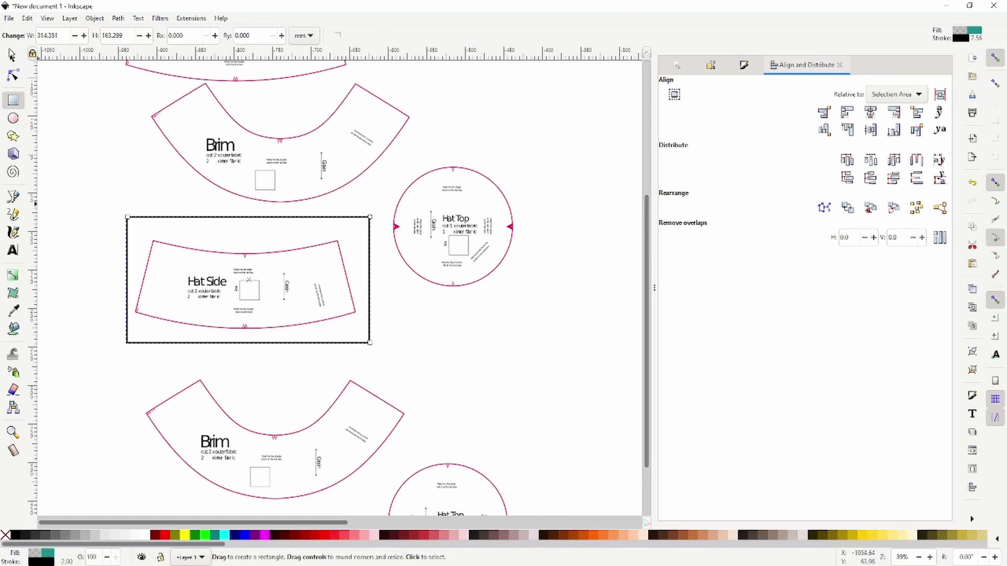
key(s)
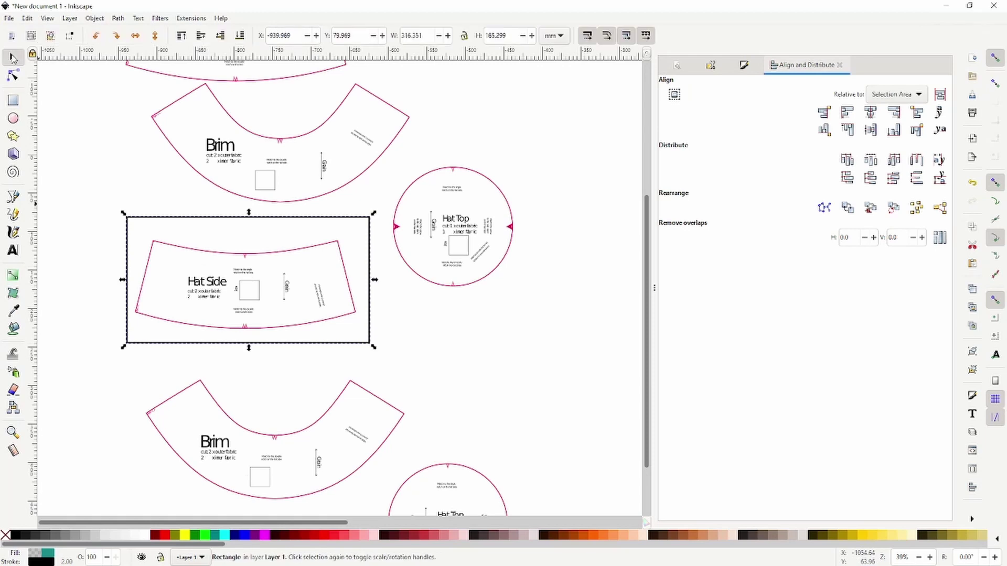
shift+click(336, 194)
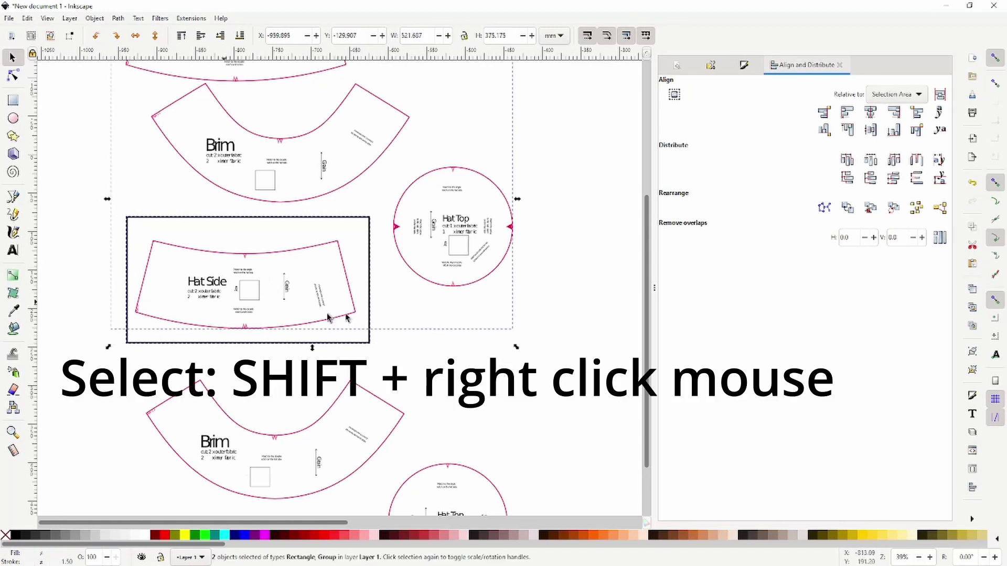
click(95, 18)
mouse_move(210, 147)
click(274, 145)
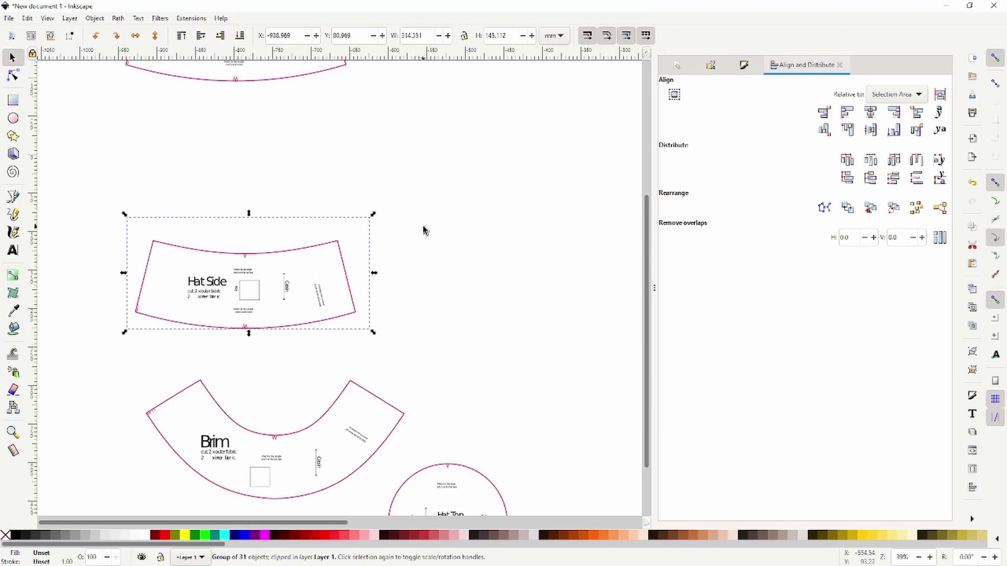
click(408, 263)
click(282, 254)
Move the clipped Hat Side piece to a new spot.
drag(278, 257, 318, 204)
scroll(315, 202, up, 10)
scroll(390, 191, up, 2)
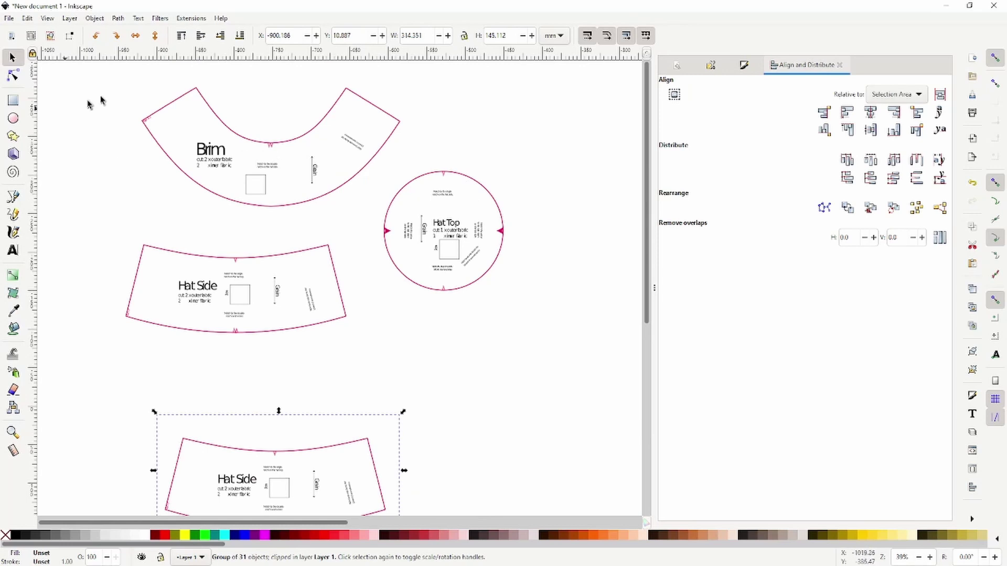
Draw a rectangle around the Hat Top circle and clip another pattern copy to it.
click(14, 100)
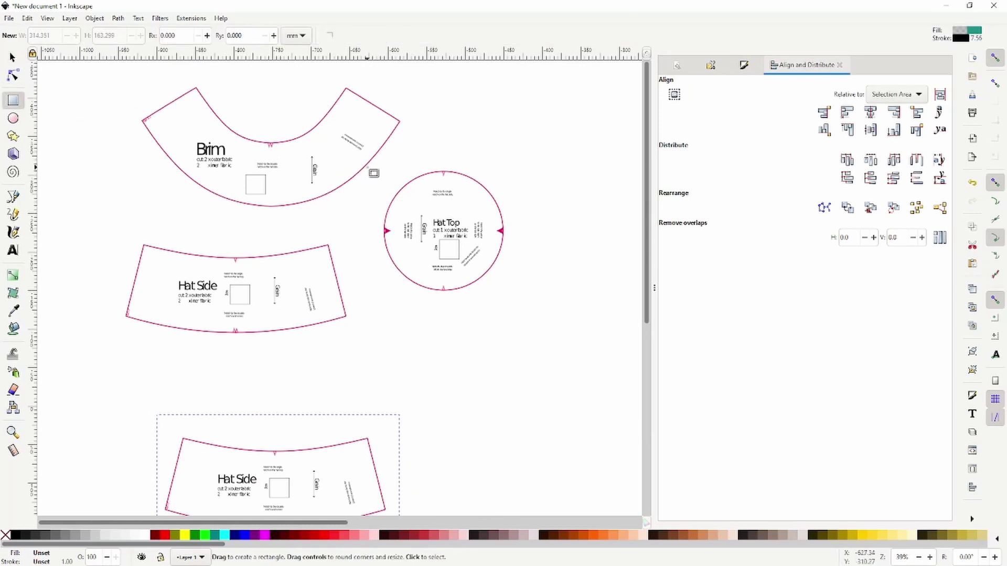
drag(367, 168, 517, 299)
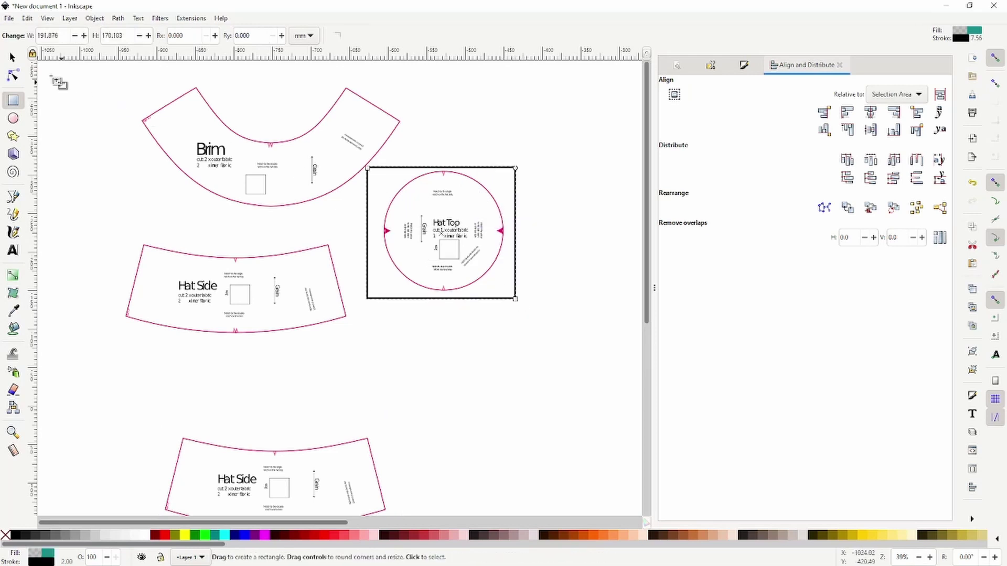
key(s)
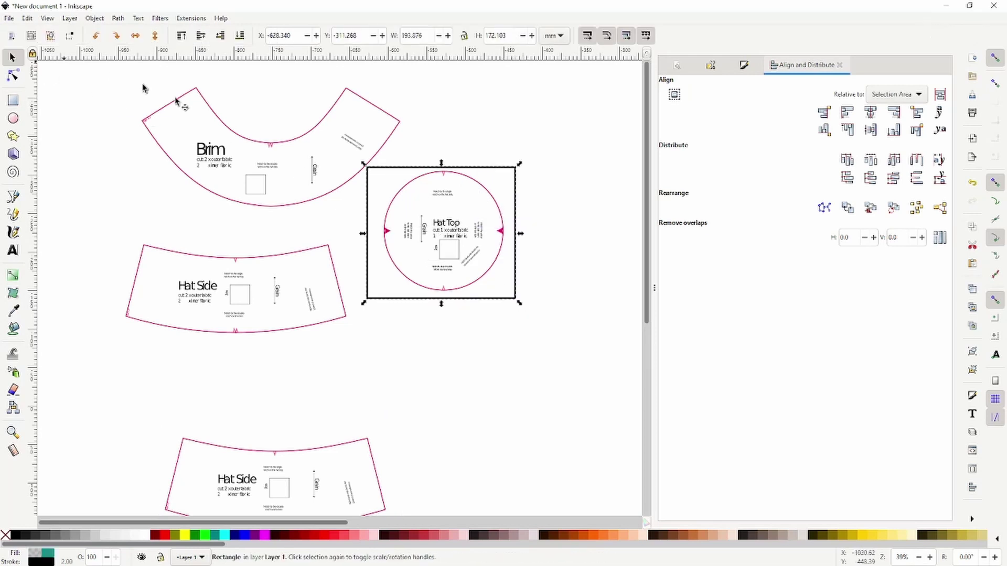
shift+click(314, 205)
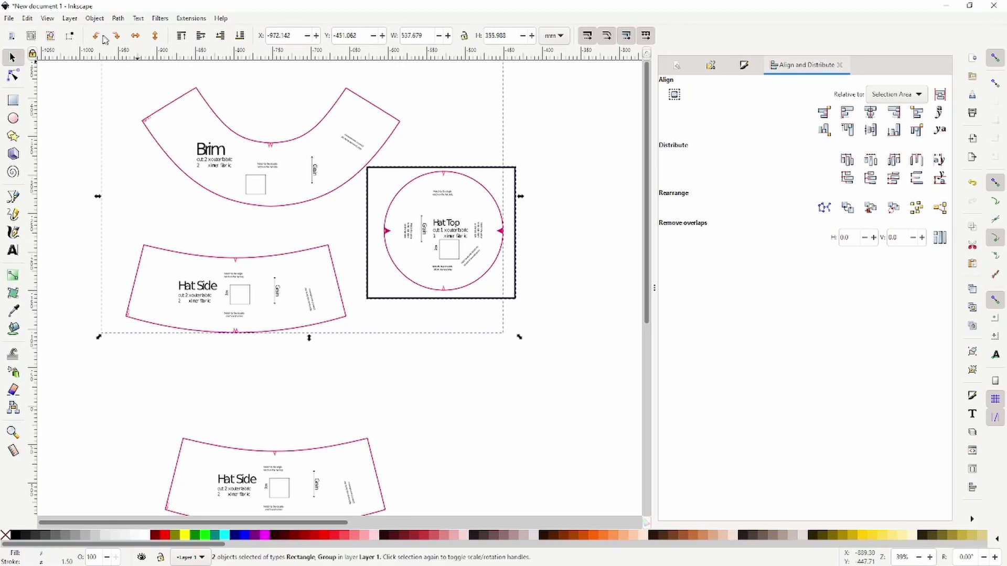
click(93, 18)
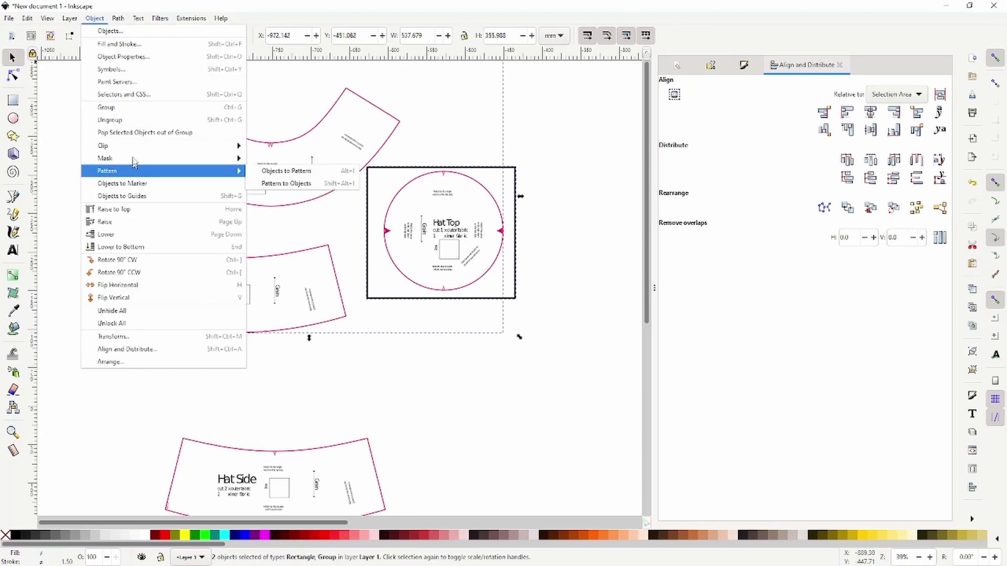
mouse_move(178, 152)
click(280, 149)
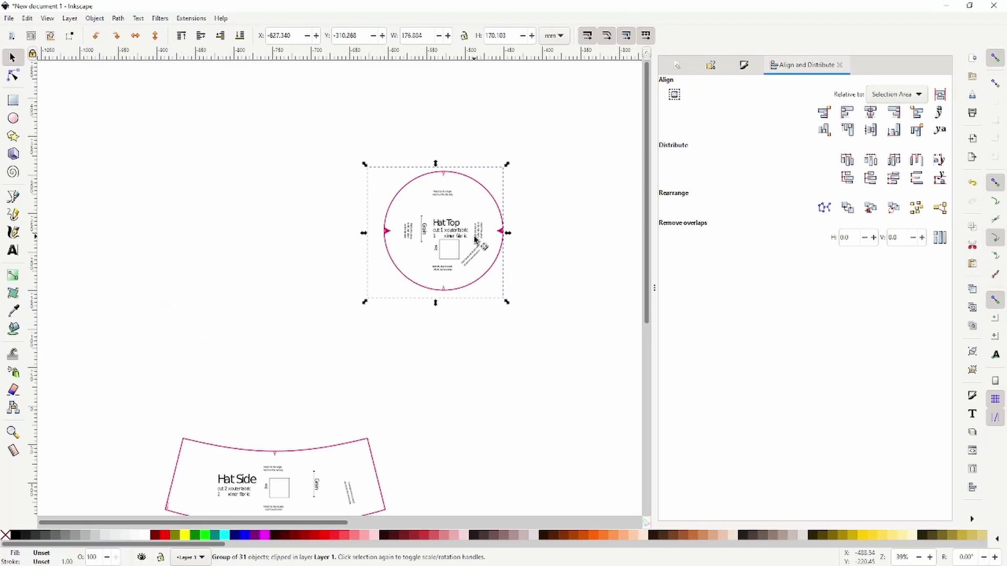
Draw a rectangle around the Brim piece and adjust its edges to fit it.
scroll(430, 346, down, 10)
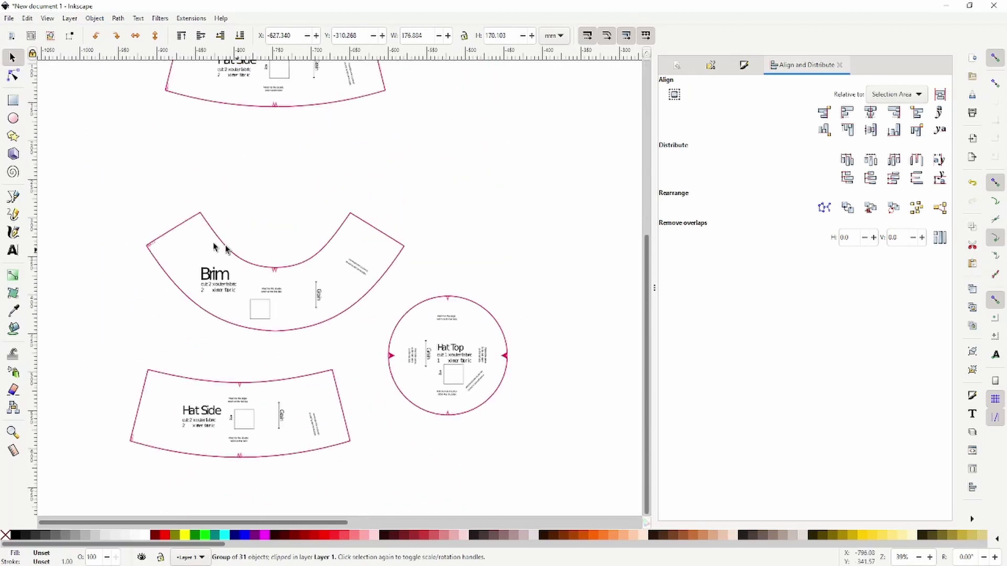
click(14, 101)
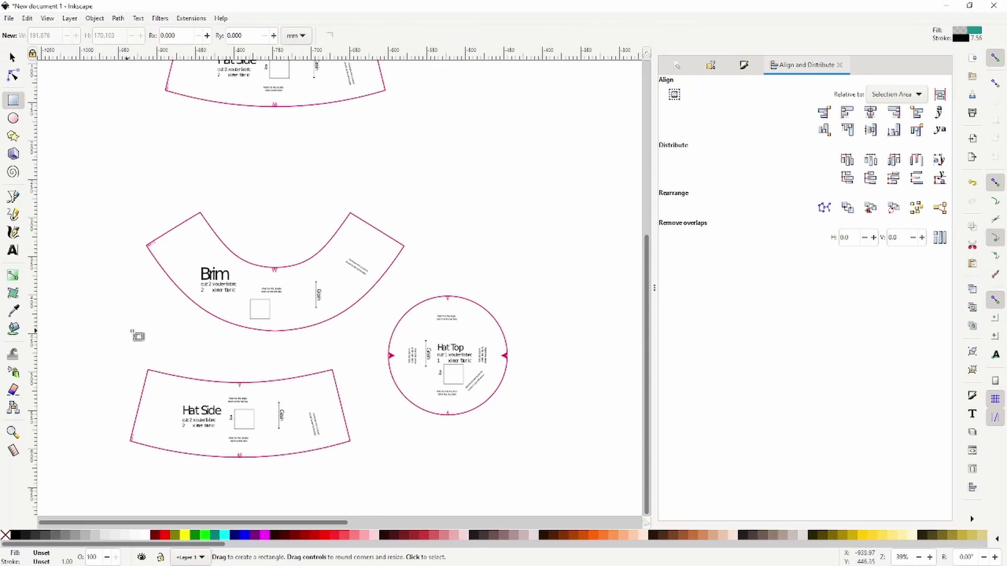
drag(127, 331, 418, 205)
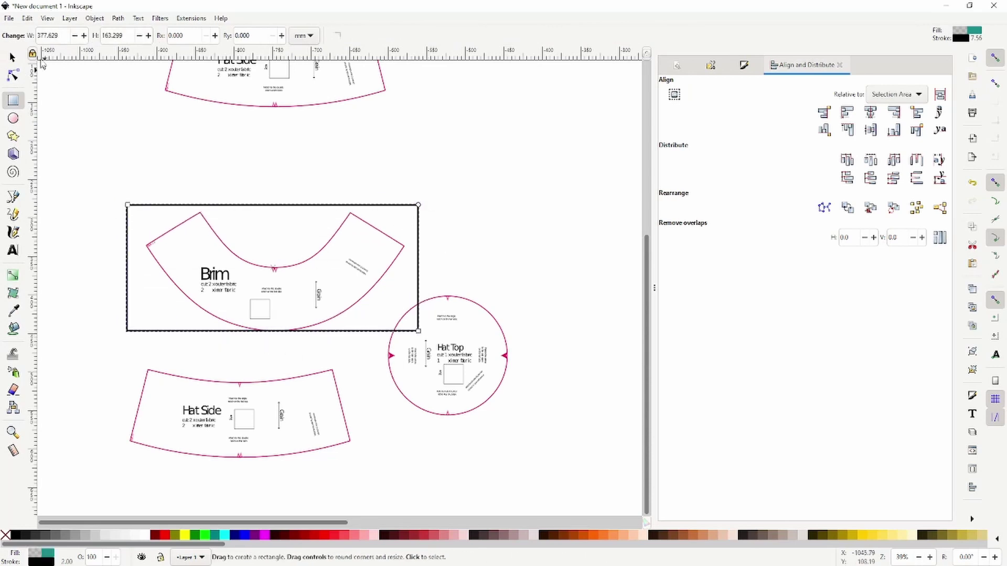
key(s)
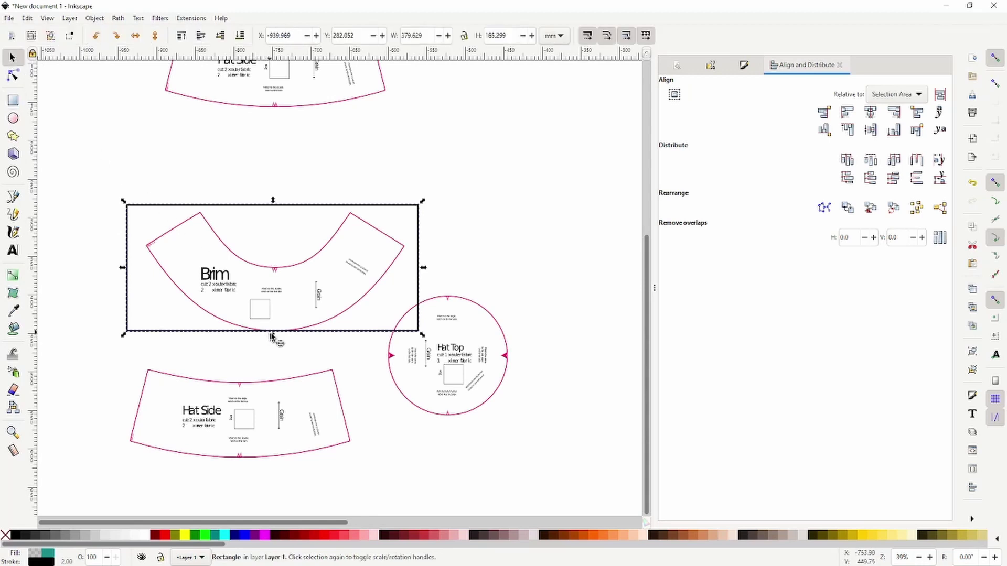
drag(274, 340, 274, 344)
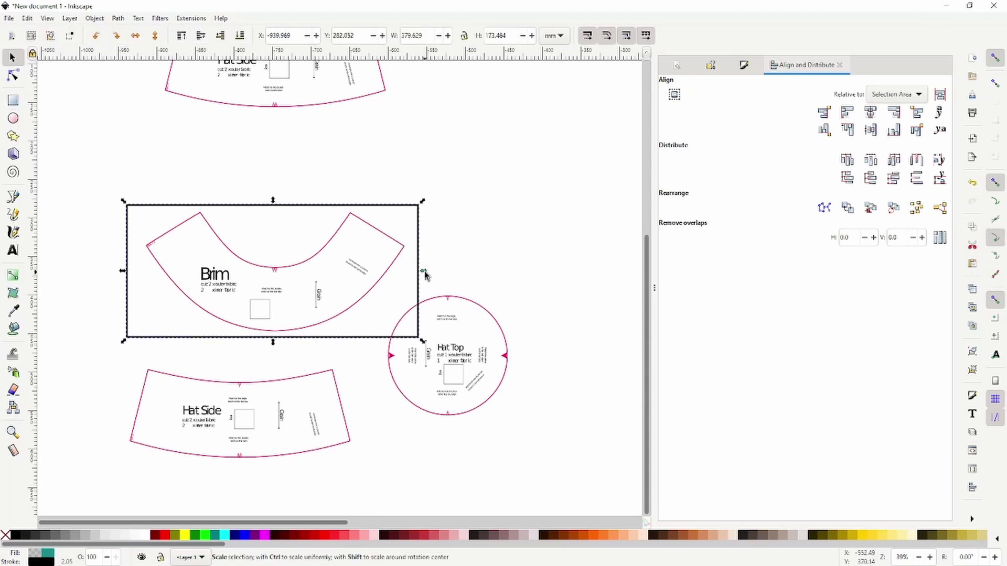
drag(421, 272, 414, 272)
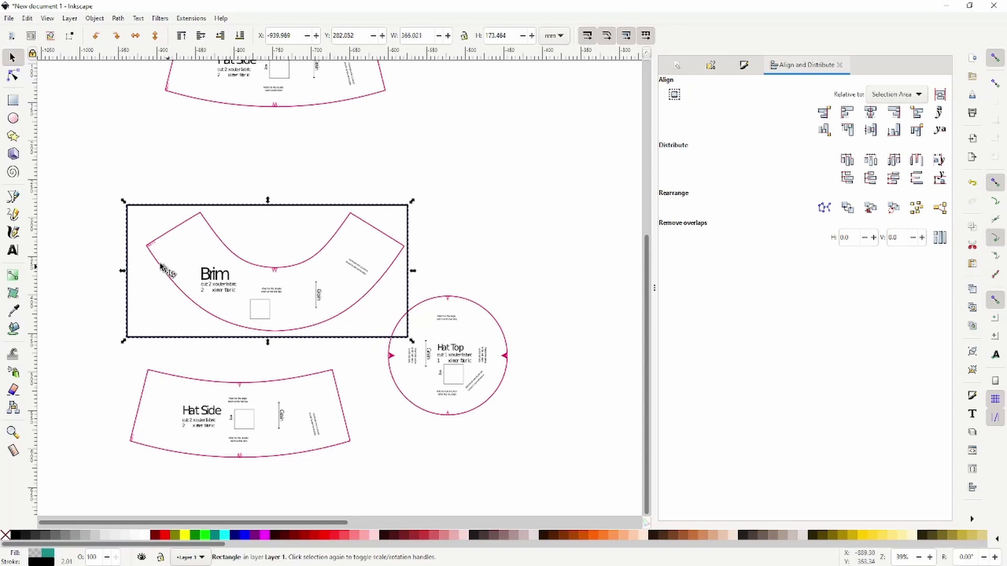
drag(127, 274, 139, 277)
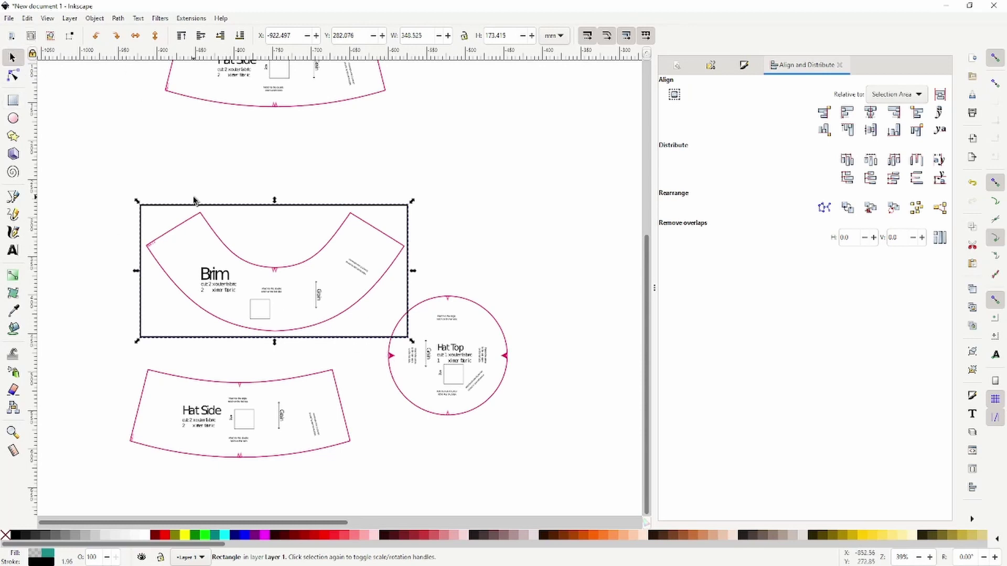
Clip the pattern group to the rectangle with Object > Clip > Set.
shift+click(449, 301)
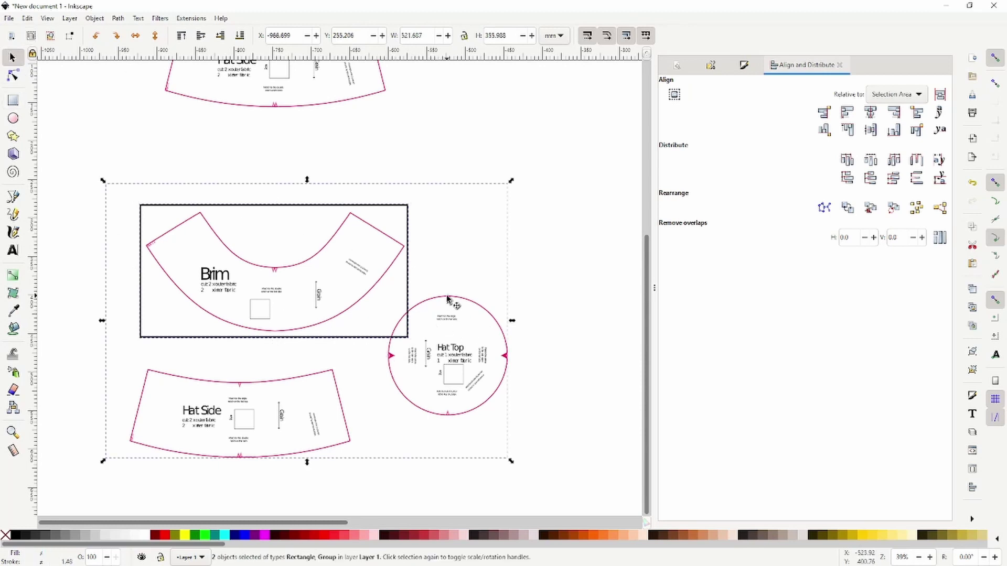
click(94, 18)
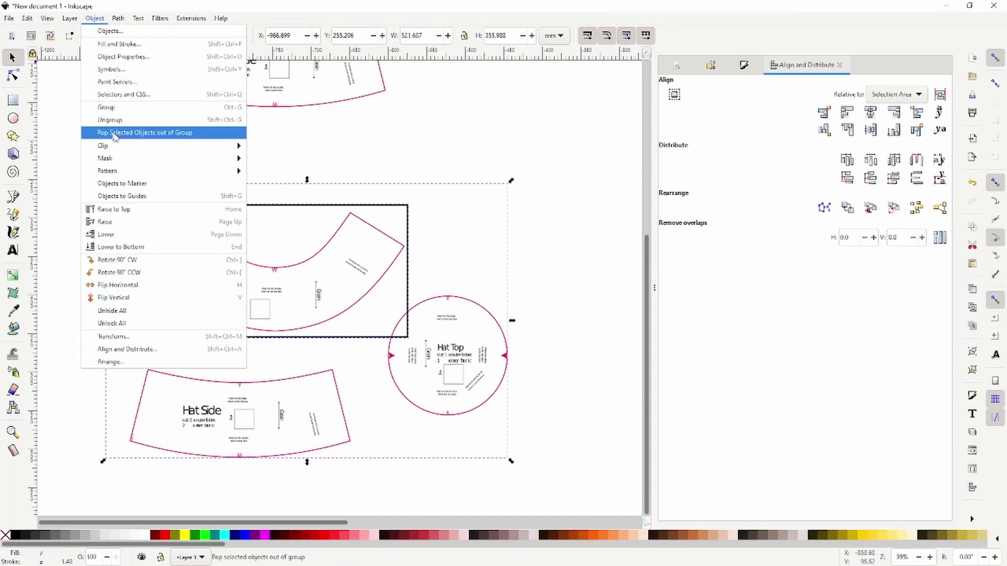
mouse_move(157, 146)
click(274, 148)
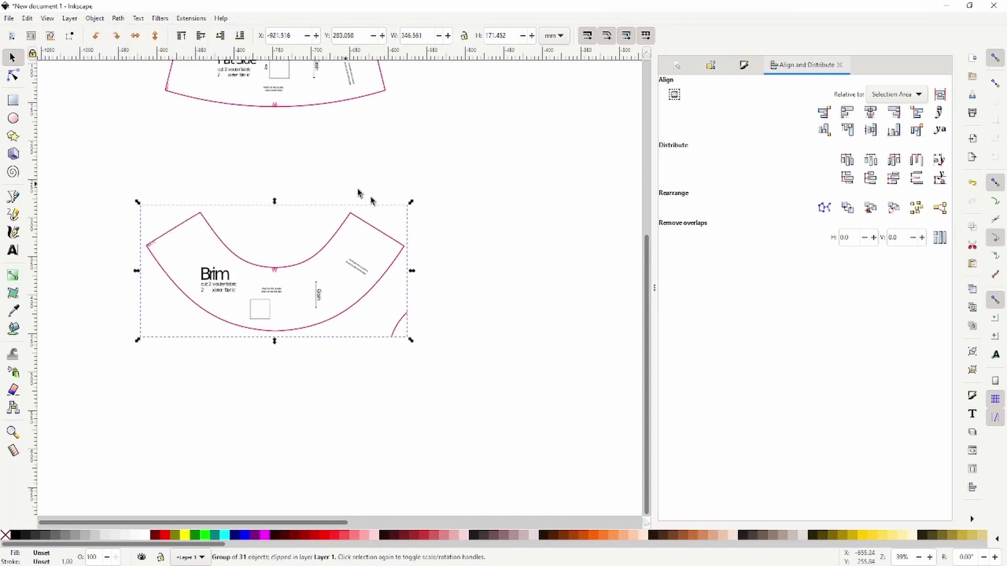
Erase the stray arc beside the Brim with the Eraser tool.
click(502, 249)
scroll(413, 285, up, 2)
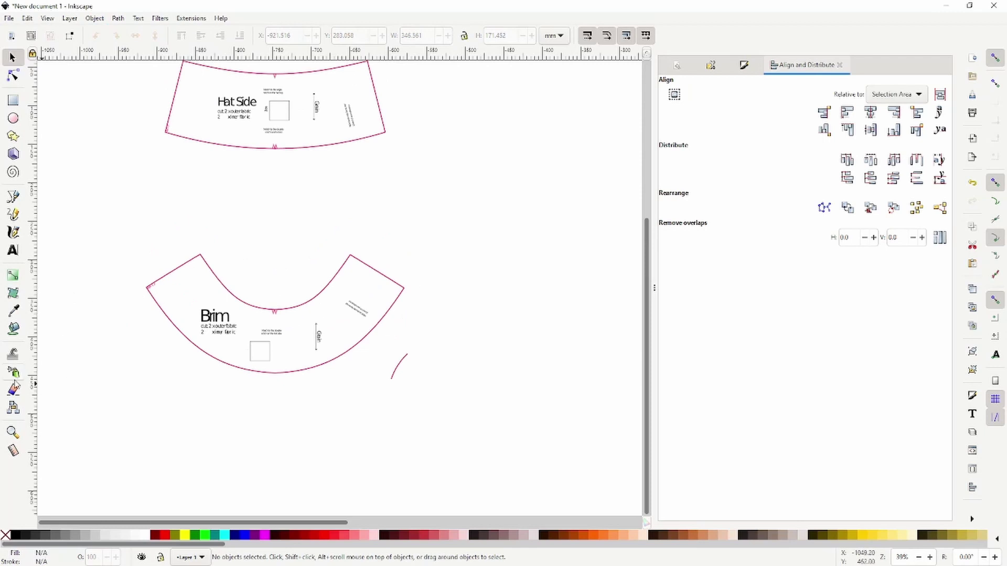
click(13, 389)
drag(414, 346, 391, 386)
click(12, 57)
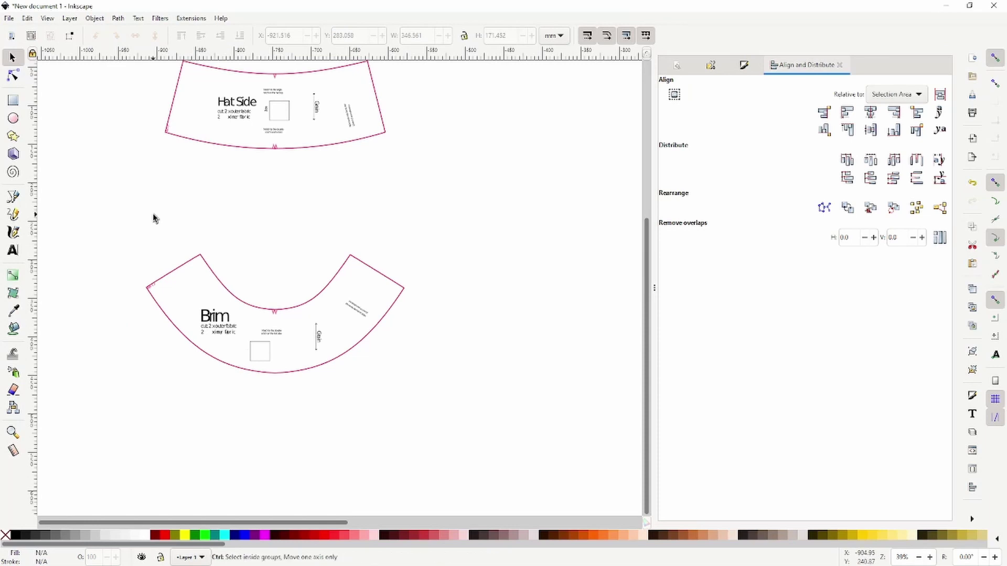
Save the drawing under the new name bucket_hat_age1.svg in the Dresses folder.
key(ctrl+s)
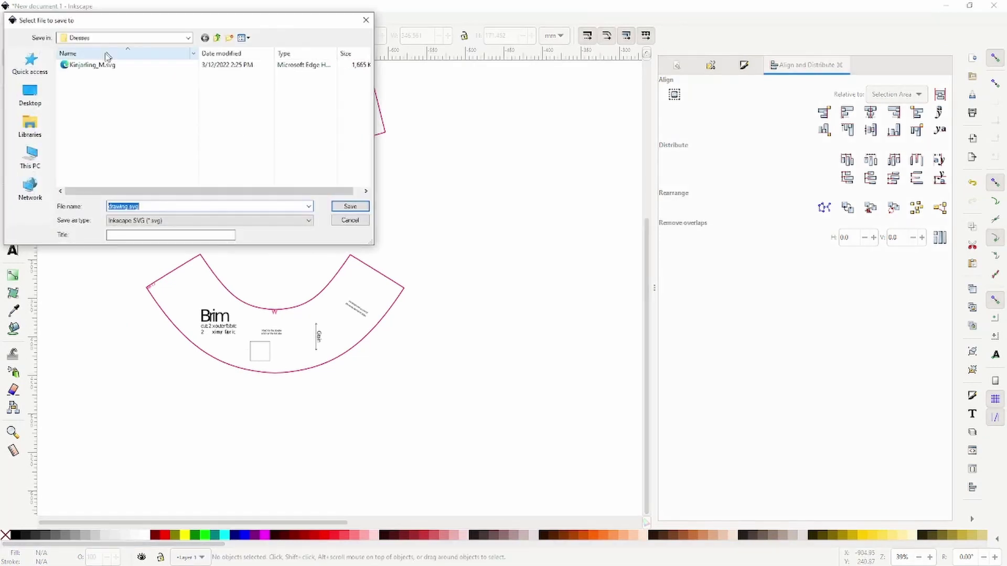
click(132, 206)
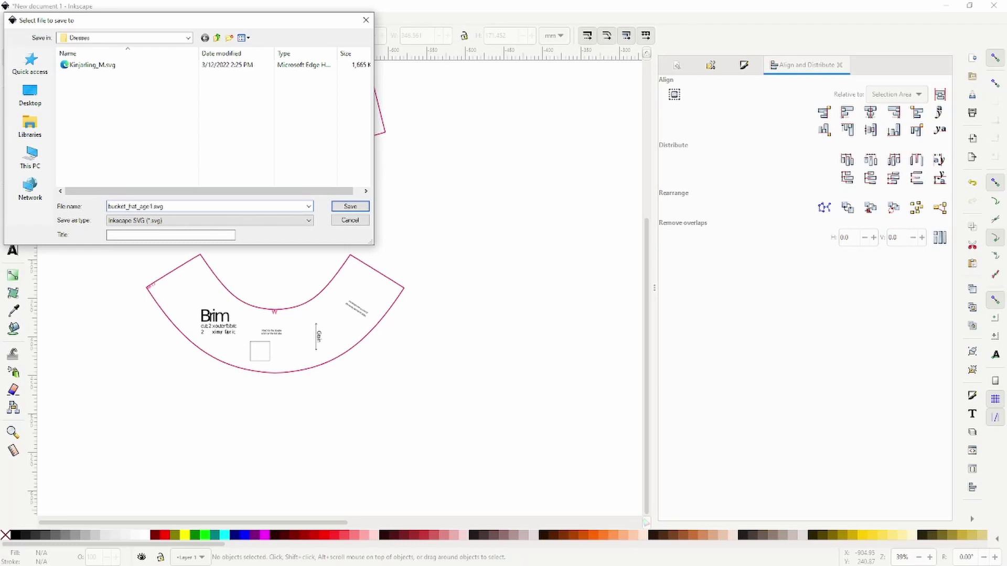
key(Return)
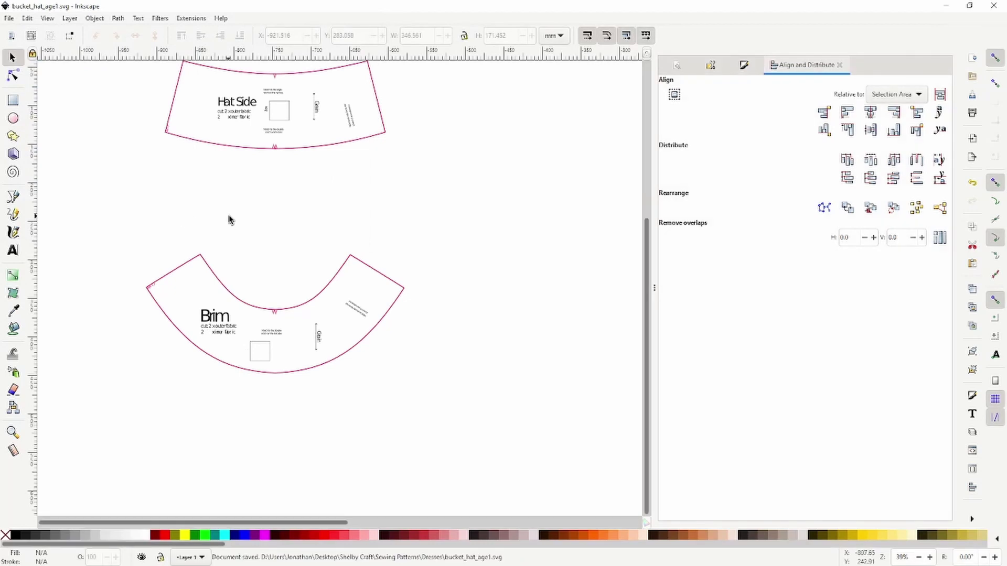
Move the Hat Top circle next to Hat Side, Hat Side up beneath it, and Brim beside the circle.
scroll(259, 206, down, 2)
scroll(341, 204, up, 6)
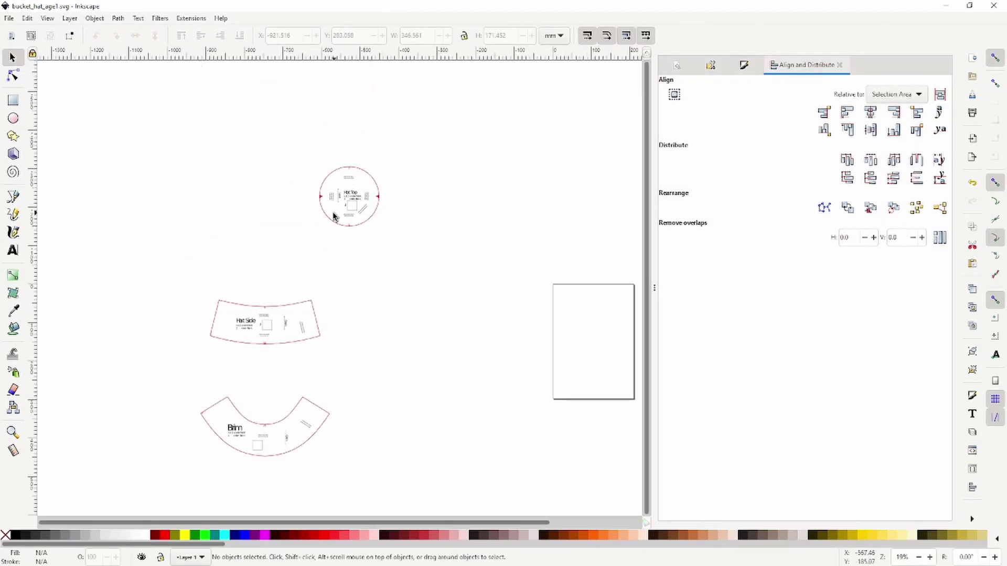
click(378, 194)
drag(377, 194, 256, 259)
drag(264, 308, 230, 305)
click(263, 427)
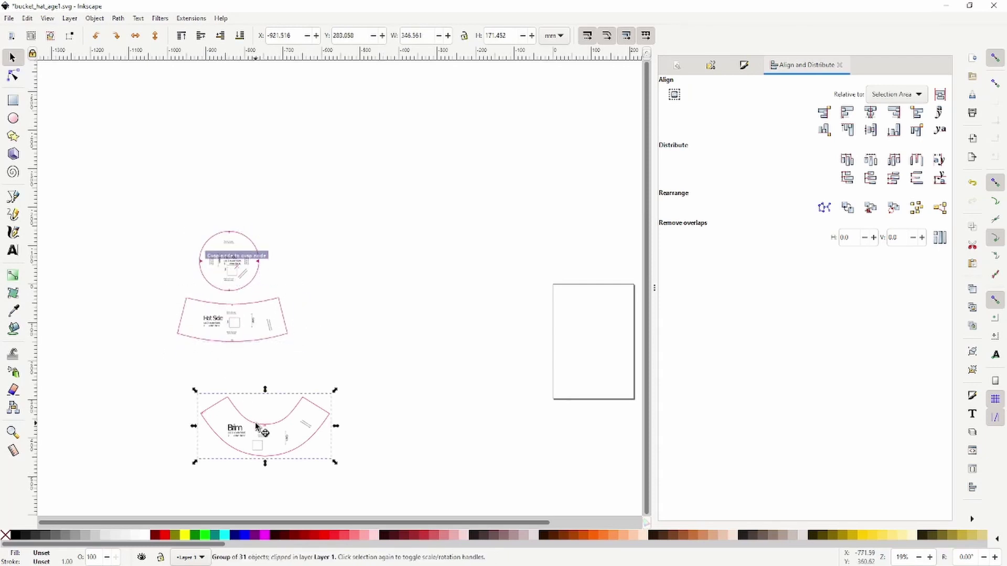
drag(257, 418, 323, 242)
click(377, 335)
scroll(407, 320, down, 5)
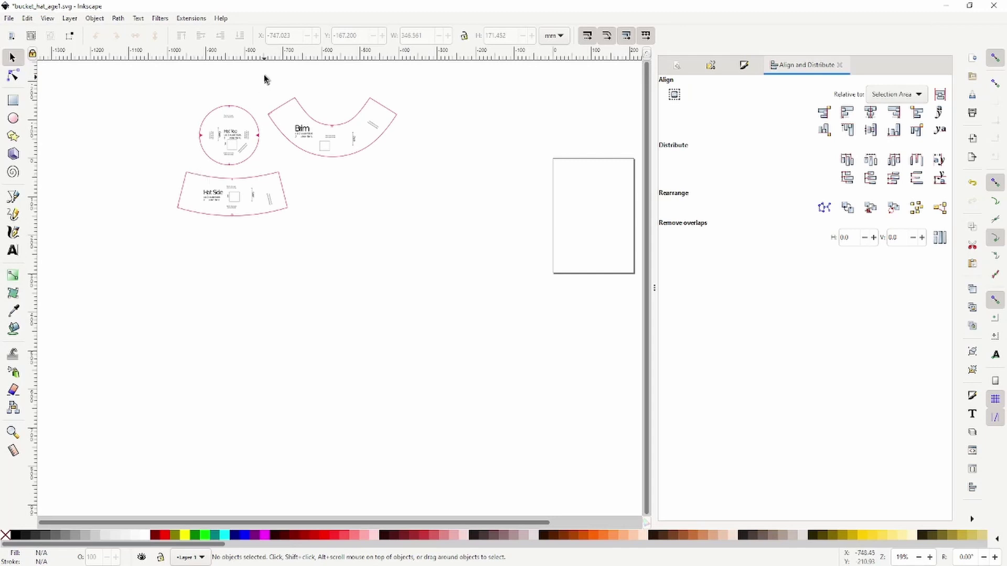
Draw a rectangle and size it to an 18 by 18 inch square.
click(13, 100)
drag(174, 258, 394, 384)
click(13, 57)
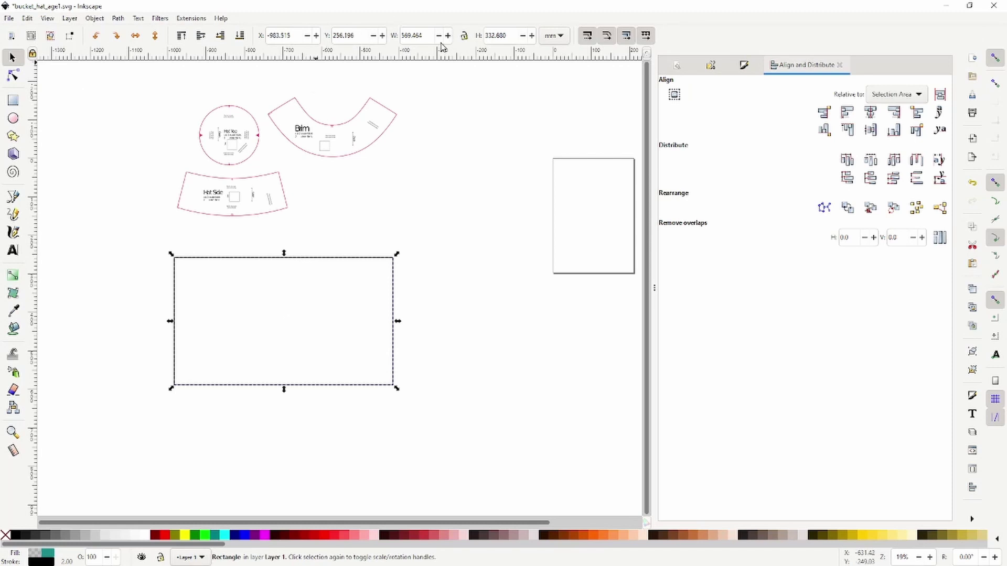
click(561, 37)
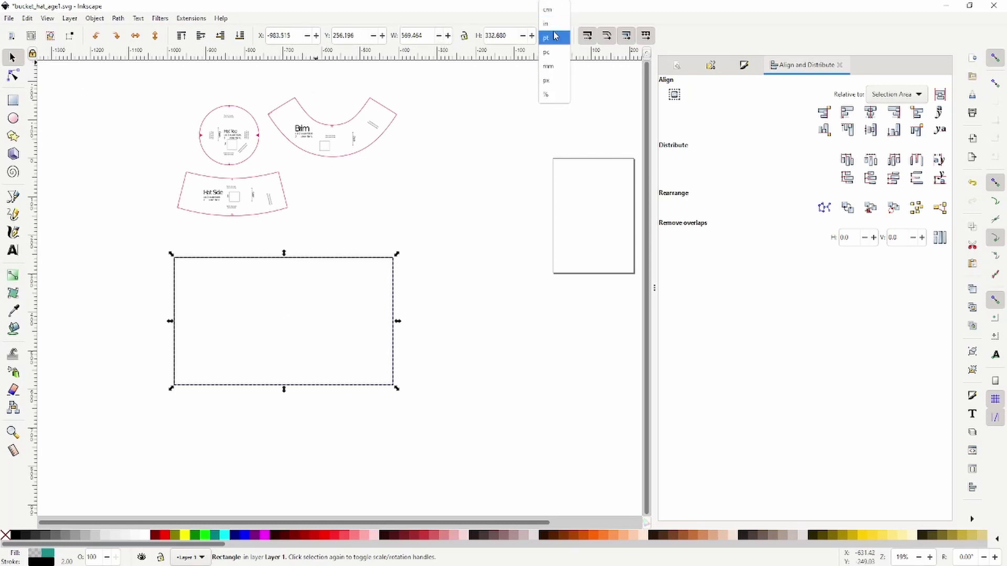
click(550, 36)
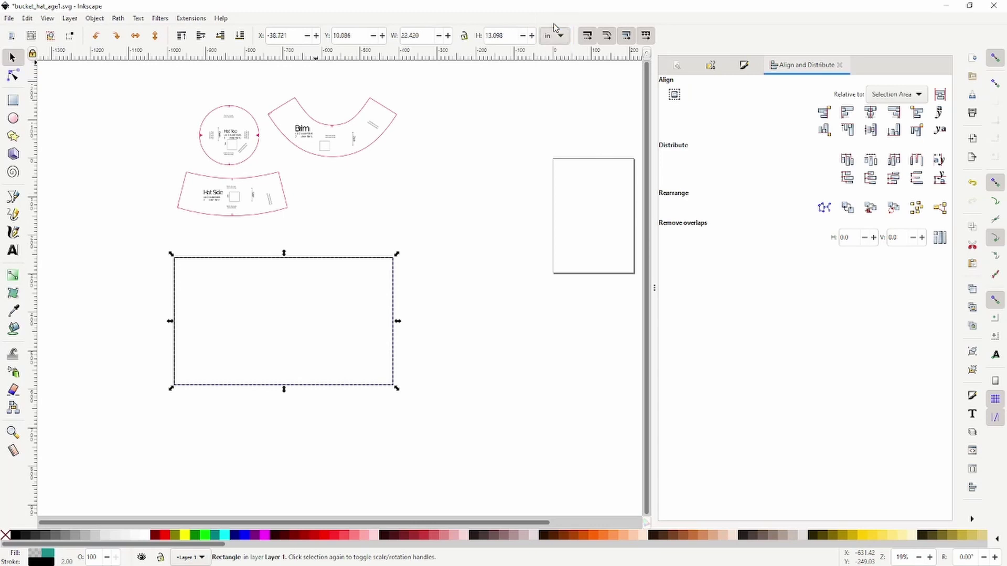
double_click(426, 35)
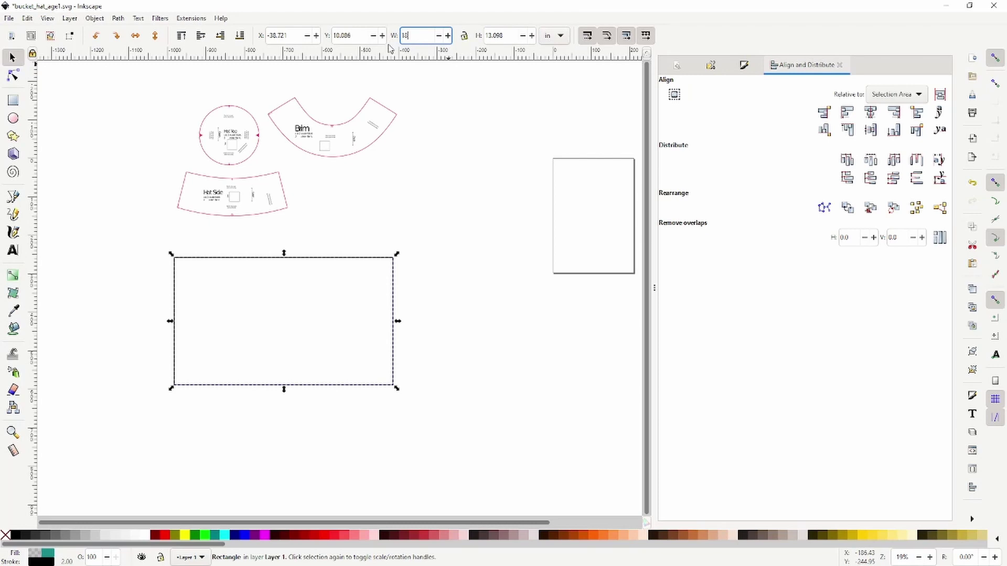
key(Return)
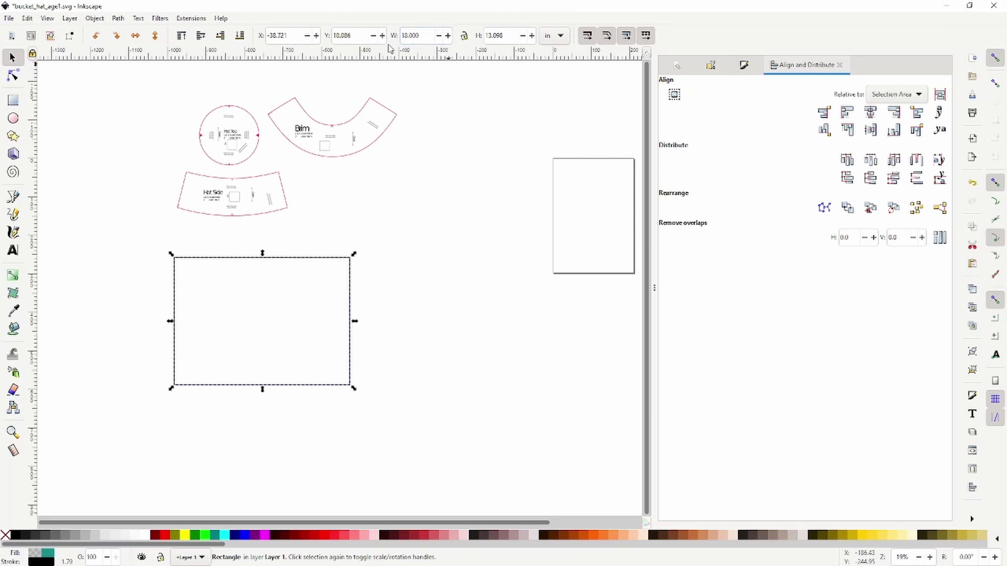
double_click(508, 36)
text(18)
key(Return)
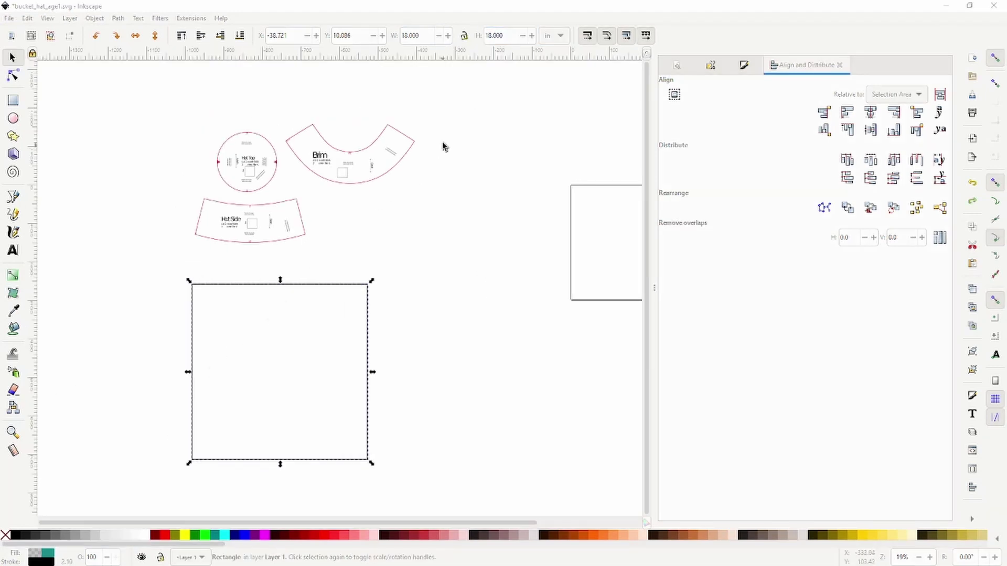
Place Hat Side at the top of the square, Brim at the bottom, Hat Top between them.
click(260, 215)
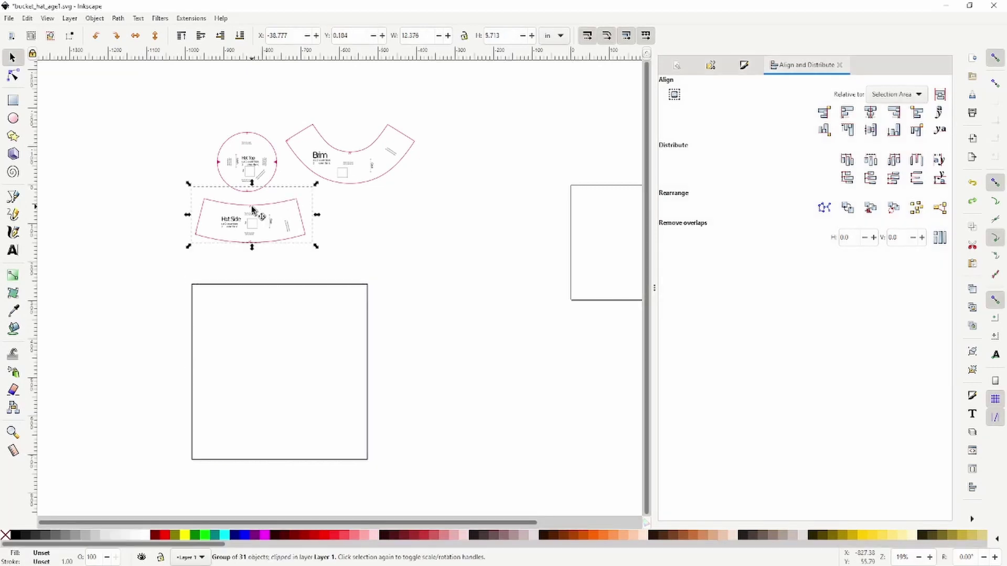
drag(254, 214, 265, 326)
drag(345, 156, 272, 437)
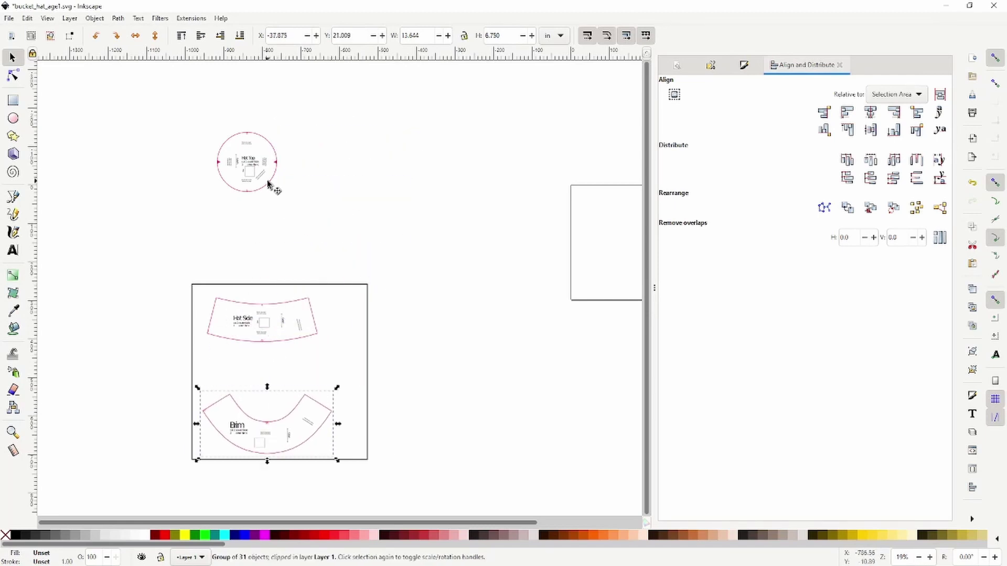
click(268, 184)
drag(272, 186, 290, 376)
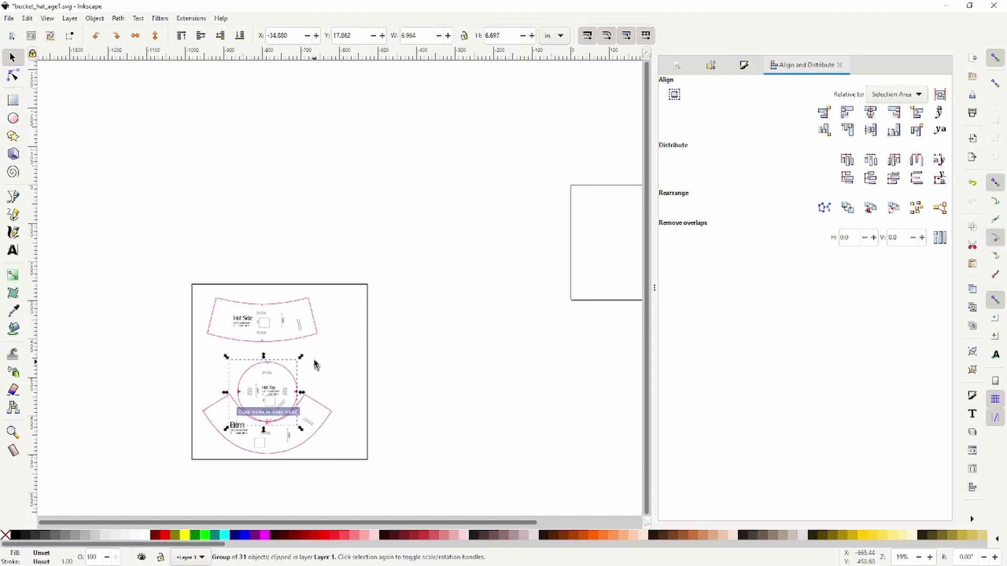
key(Up)
key(Up)
key(Up)
key(Up)
key(Up)
key(Up)
key(Up)
key(Up)
key(Up)
key(Up)
key(Up)
key(Up)
key(Up)
key(Up)
key(Up)
click(151, 328)
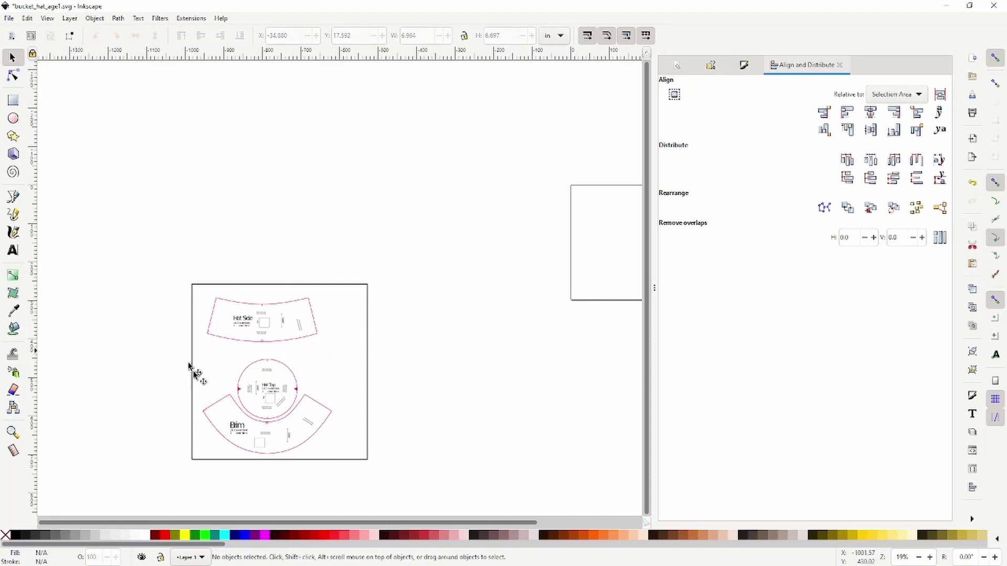
scroll(260, 357, down, 3)
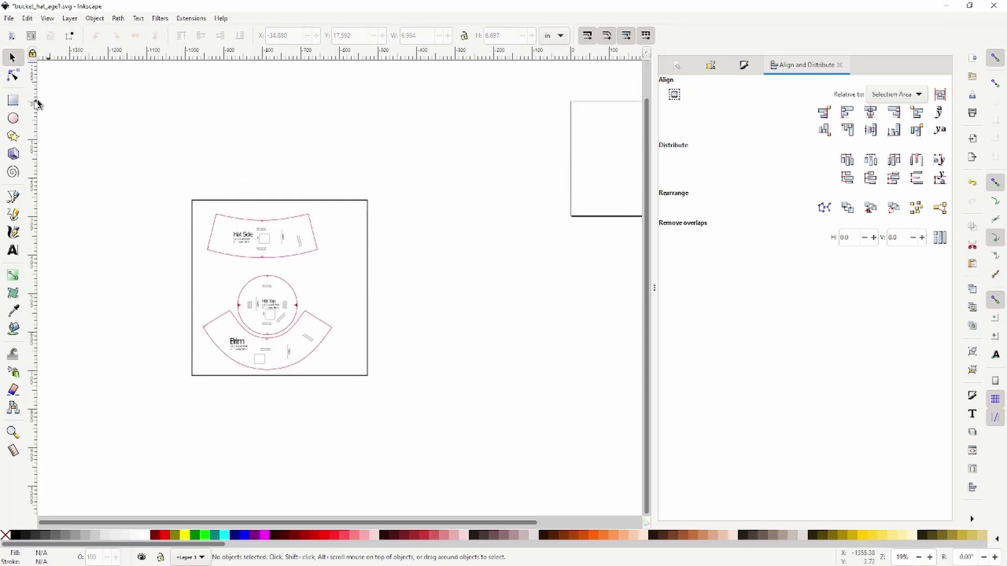
Draw a 23.527 by 28.581 inch rectangle enclosing the 18-inch square and pieces.
click(13, 100)
drag(144, 155, 423, 433)
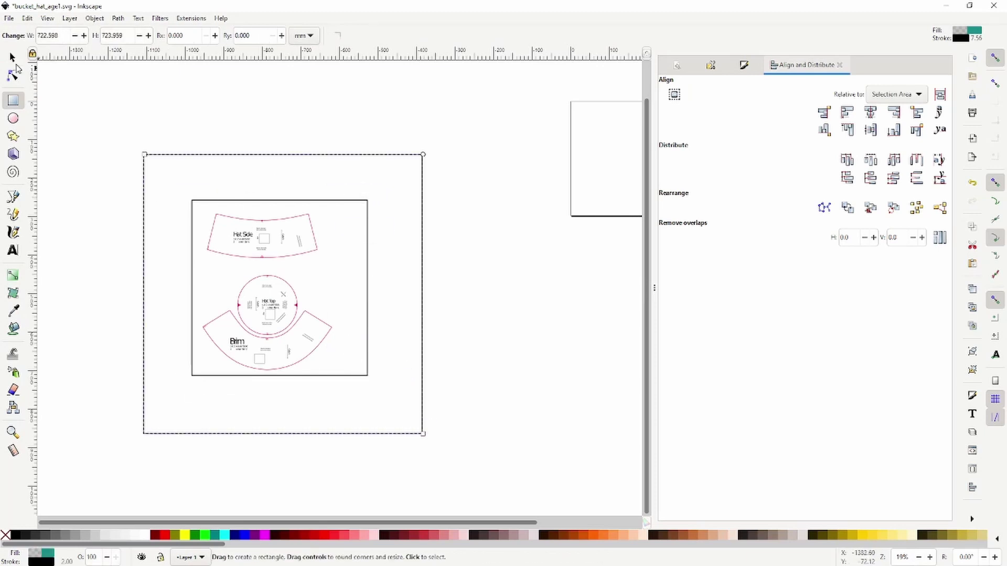
click(13, 57)
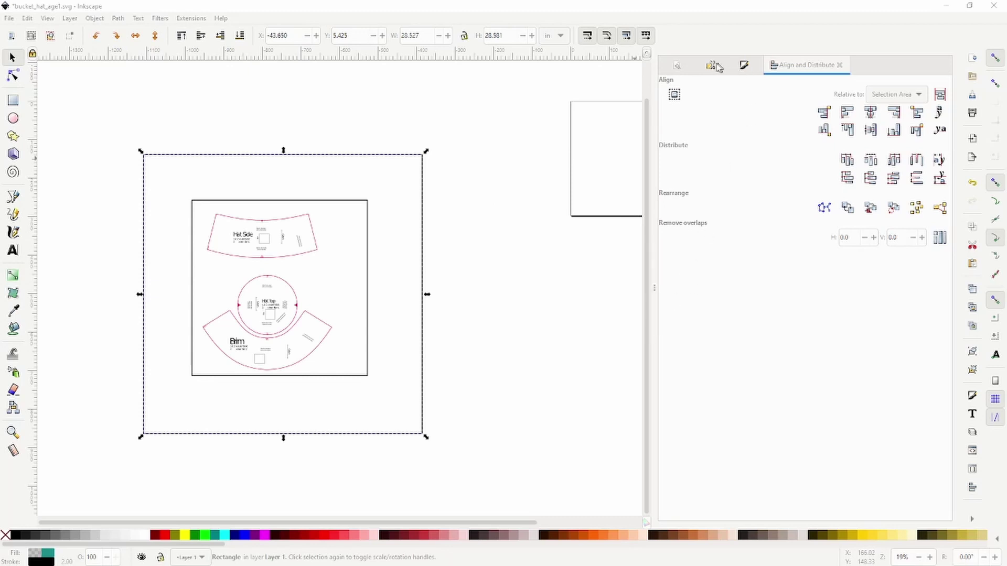
Add a new rectangular document grid in inches with 1-inch X and Y spacing.
click(677, 66)
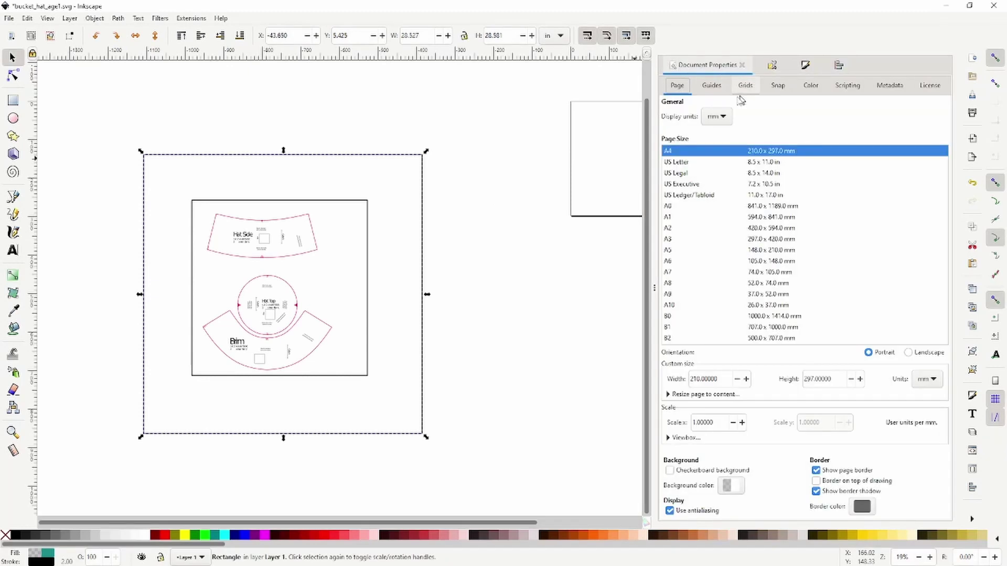
click(753, 89)
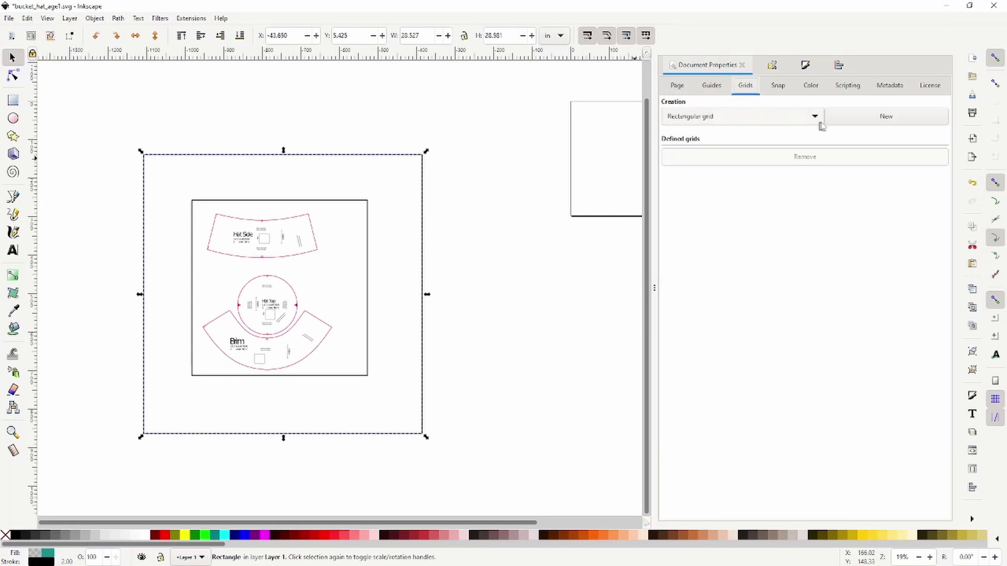
click(876, 117)
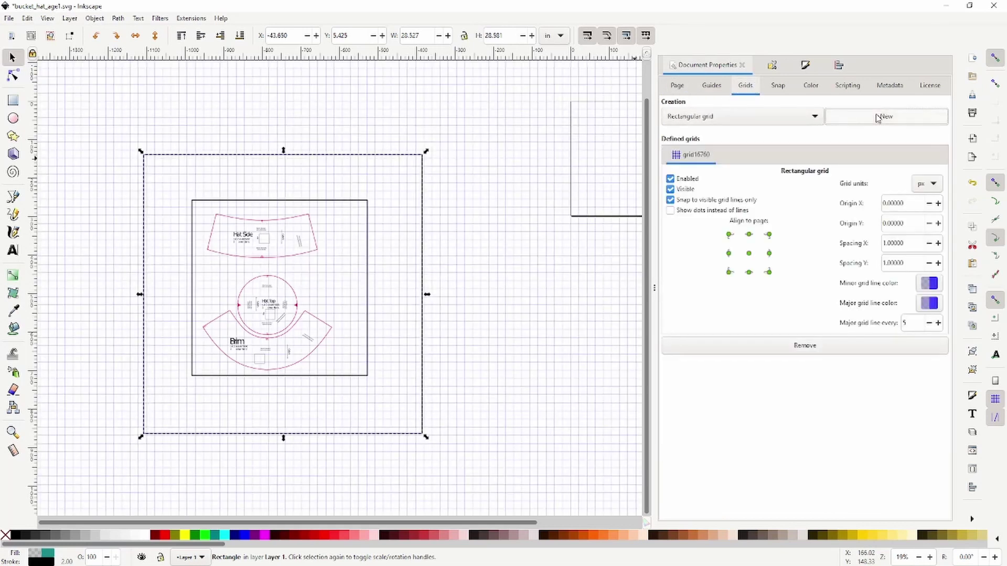
click(933, 184)
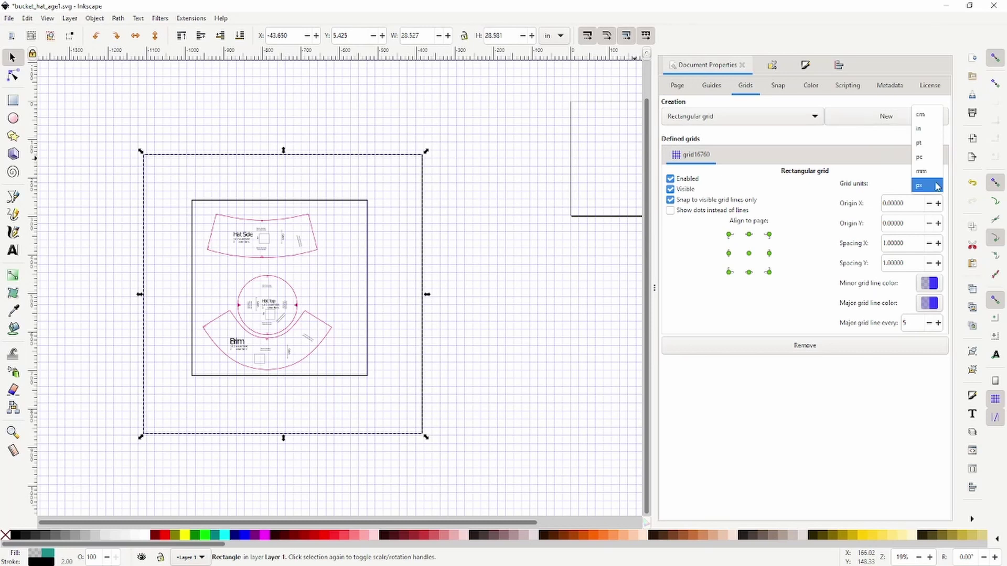
click(930, 139)
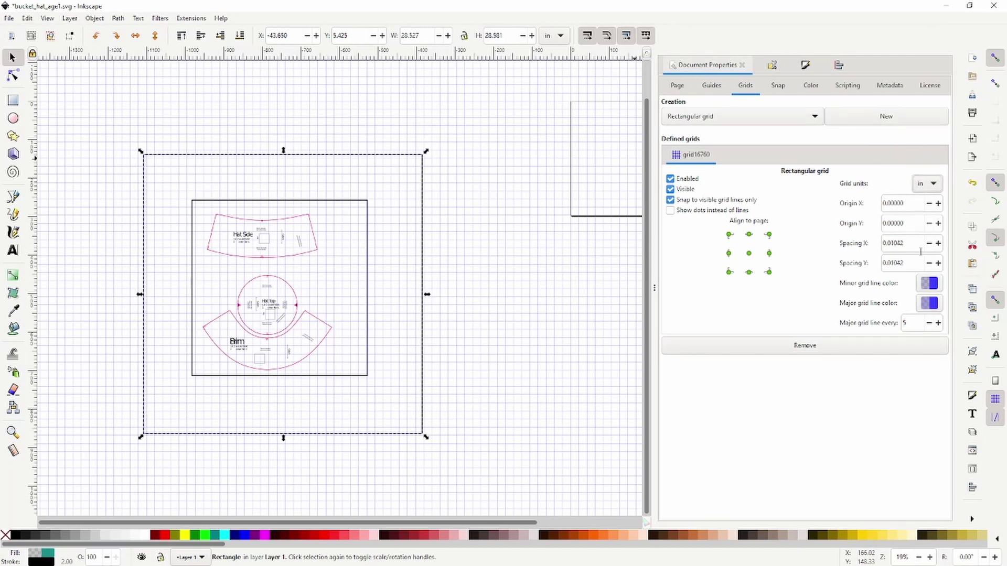
drag(918, 245, 875, 249)
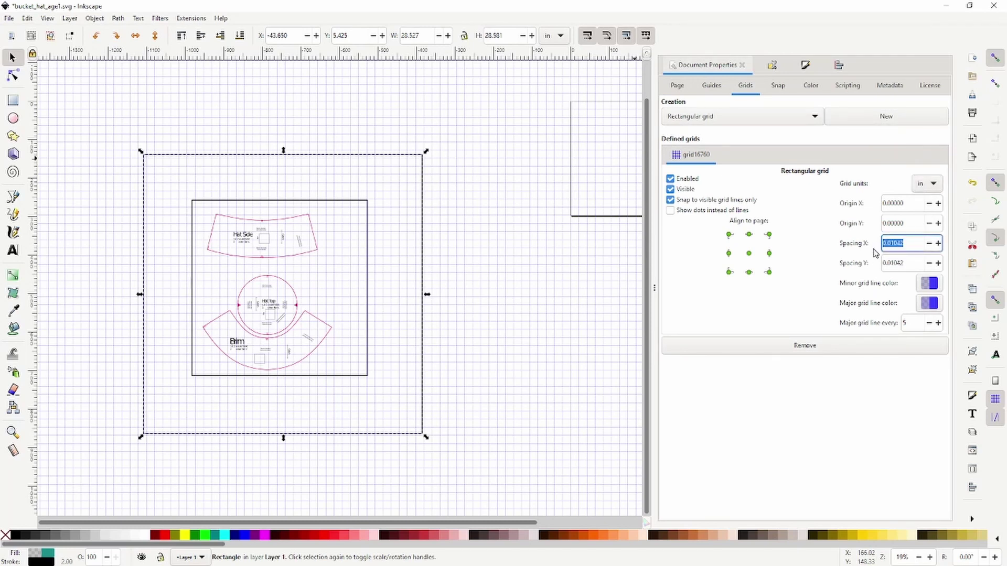
text(1)
key(Tab)
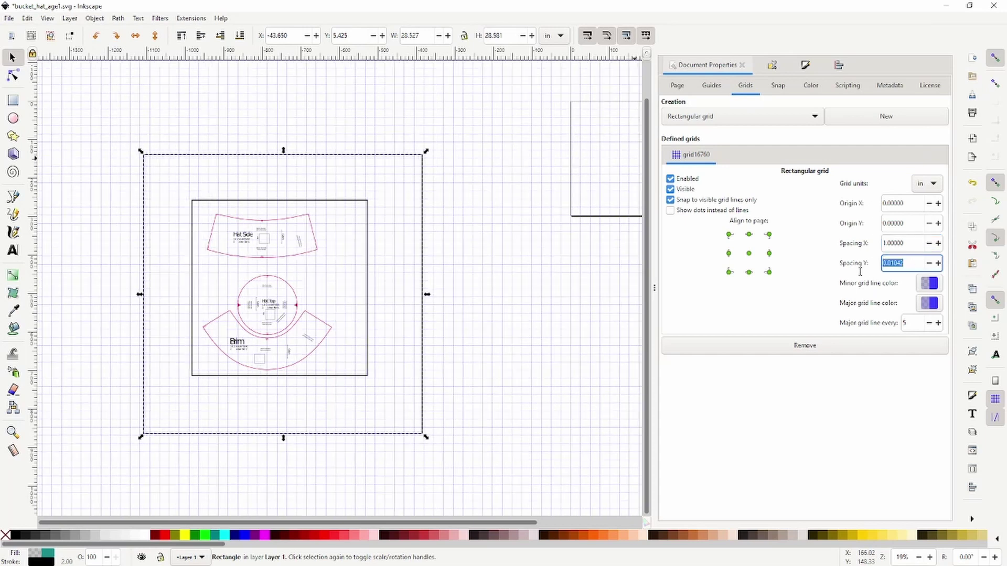
text(1)
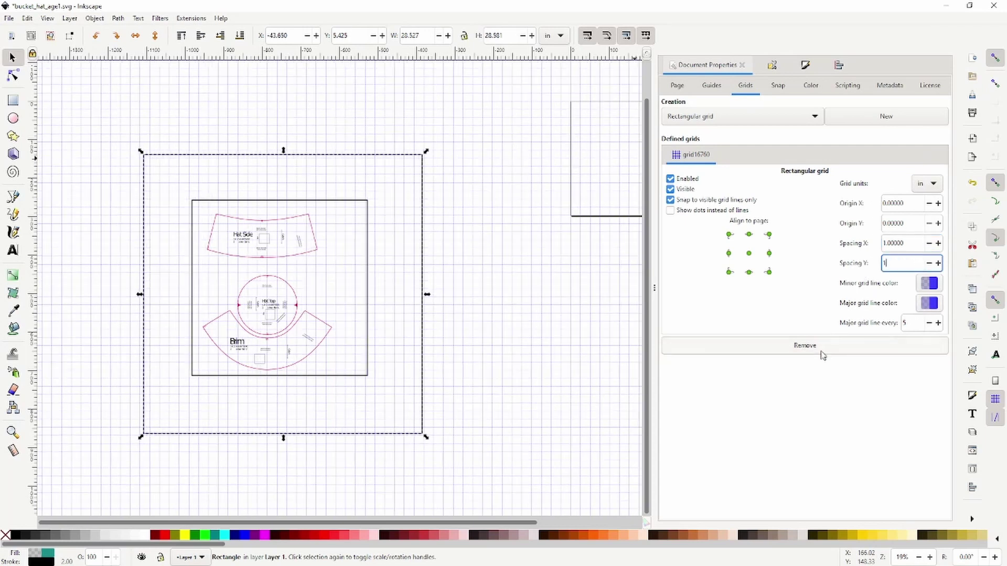
key(Tab)
scroll(294, 256, up, 2)
scroll(291, 261, down, 4)
scroll(247, 234, up, 2)
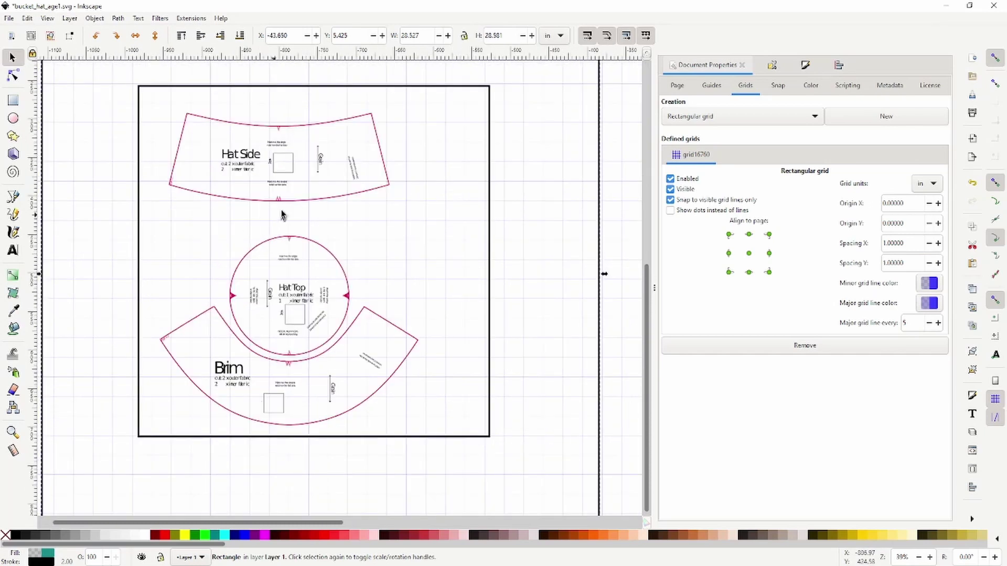
Drag the Hat Side piece onto the grid and nudge it into place with the arrow keys.
click(288, 163)
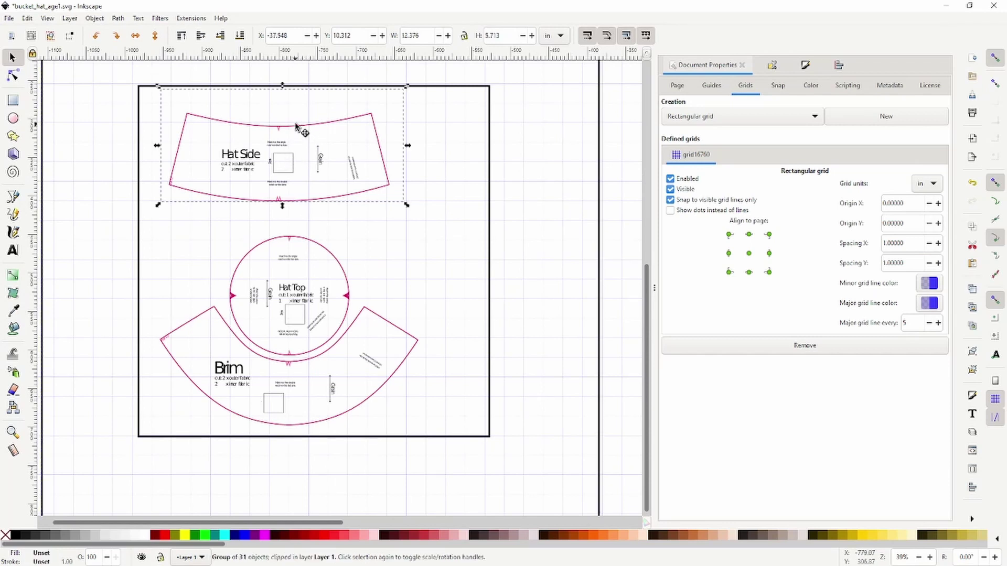
mouse_move(296, 124)
mouse_down()
mouse_move(312, 109)
mouse_move(313, 118)
mouse_up()
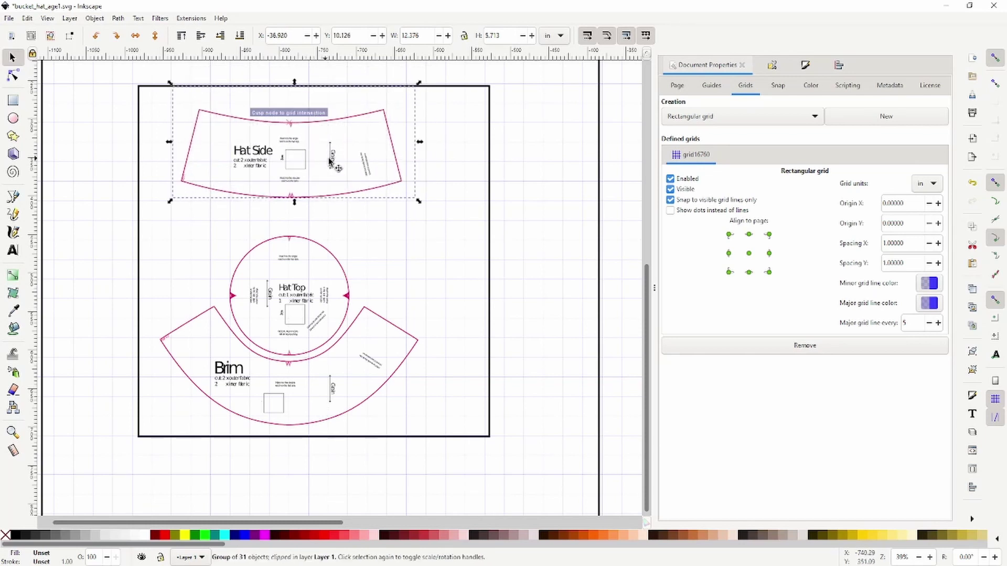
drag(331, 163, 340, 163)
key(shift+Up)
key(Up)
key(Up)
key(Up)
ctrl+scroll(304, 137, up, 1)
ctrl+scroll(304, 137, up, 2)
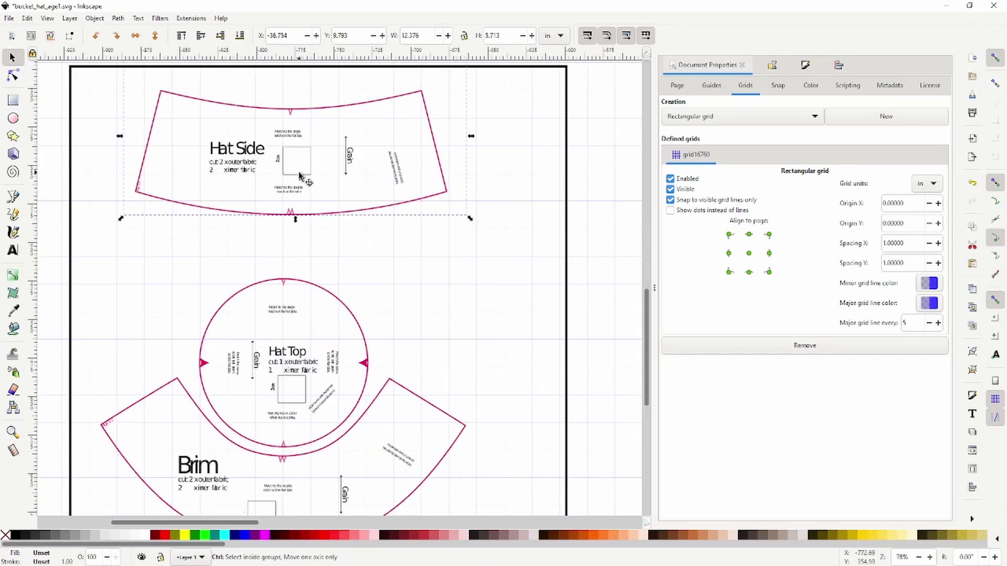
key(Up)
key(Up)
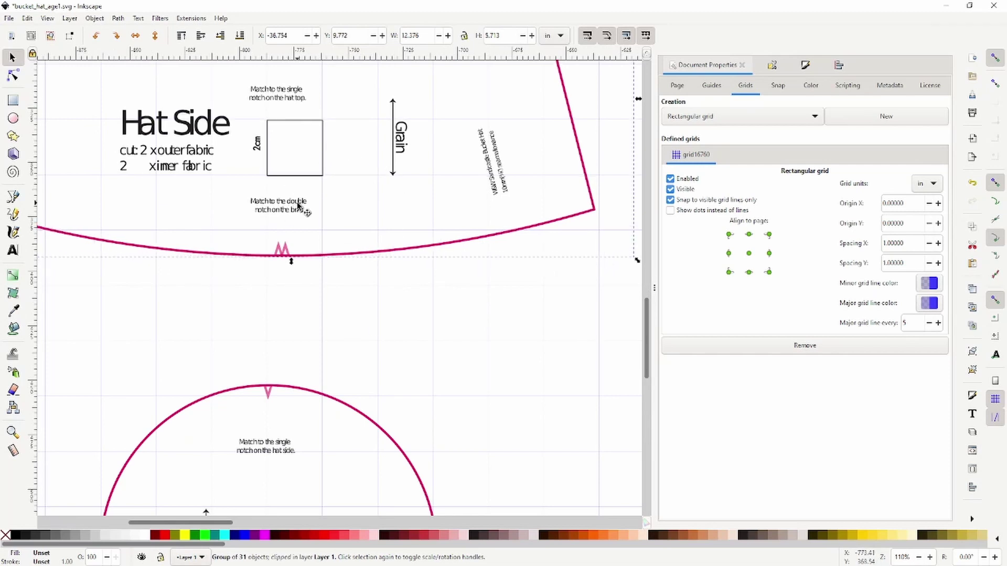
key(Down)
key(Right)
key(Left)
key(Left)
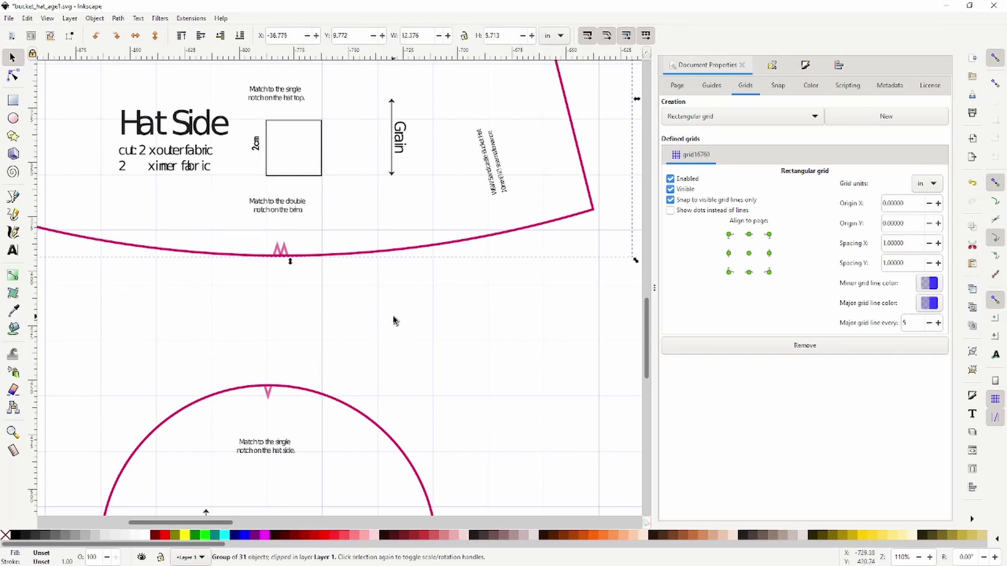
key(Escape)
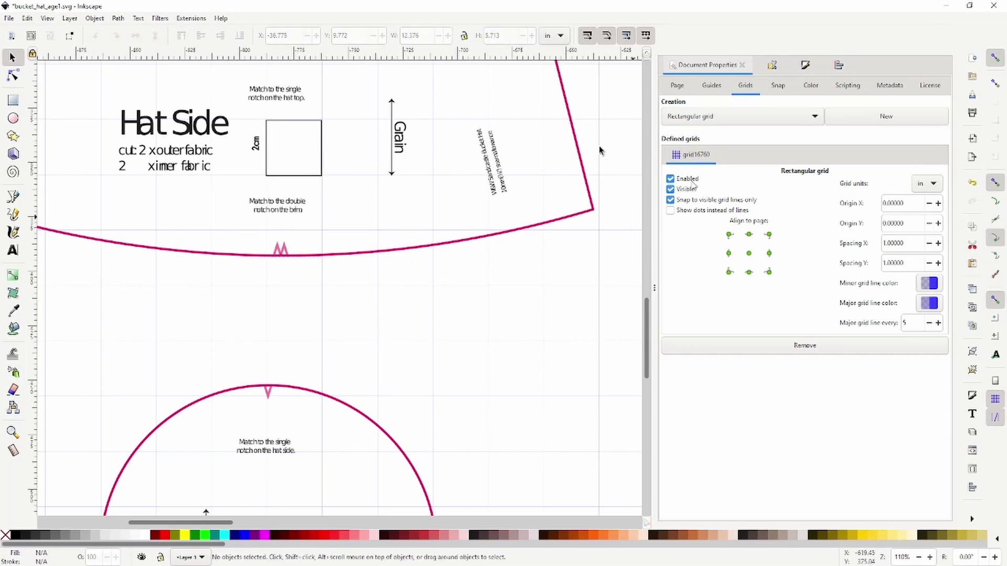
scroll(523, 248, down, 2)
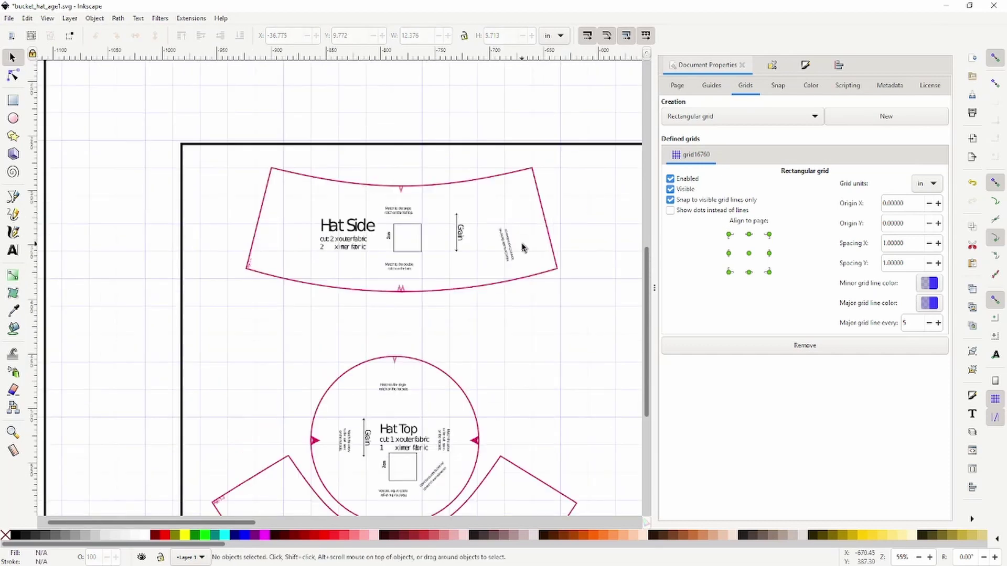
Change both grid spacing values in Document Properties to 10 inches.
click(936, 187)
click(827, 304)
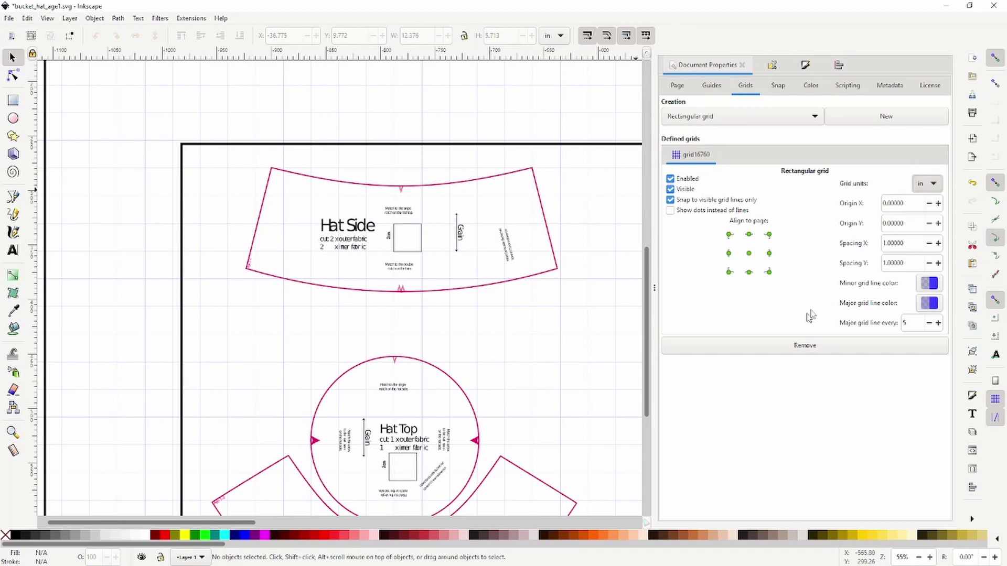
triple_click(906, 242)
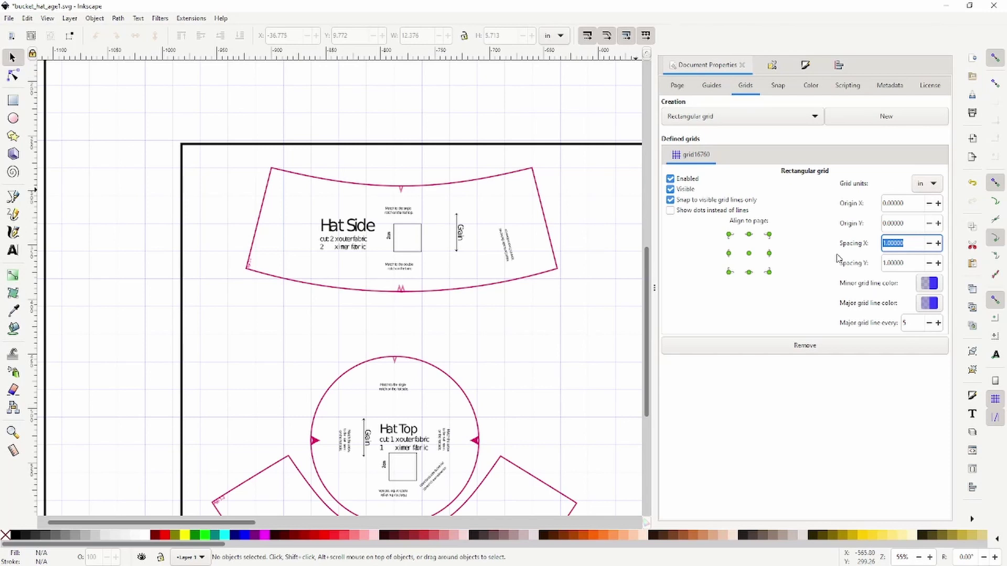
drag(913, 264, 867, 274)
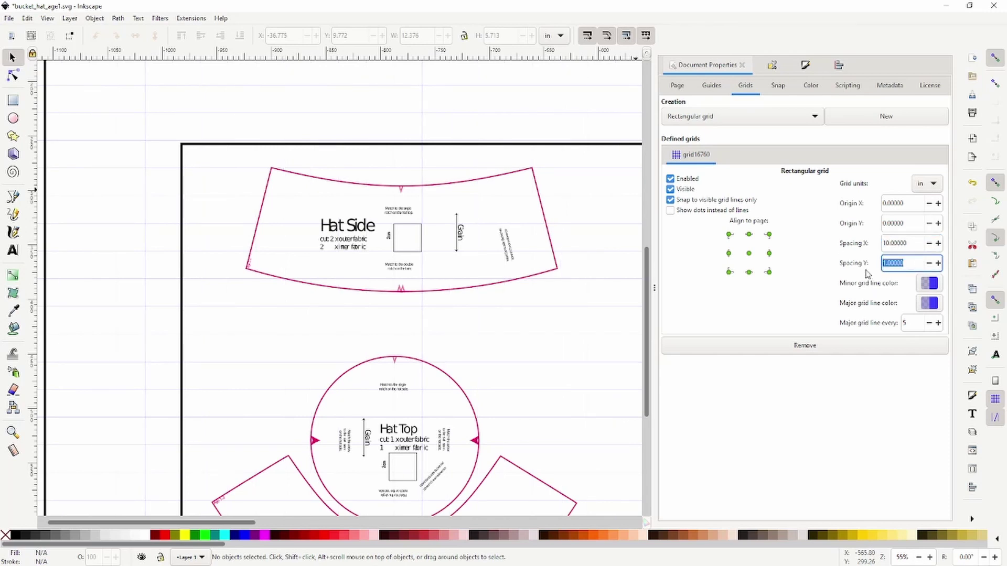
text(10)
key(Return)
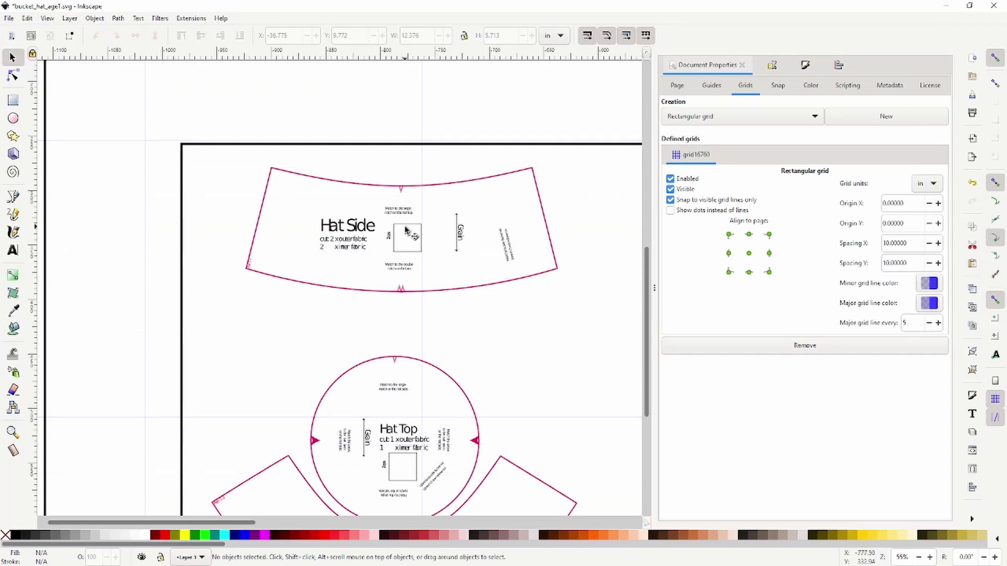
scroll(414, 233, down, 3)
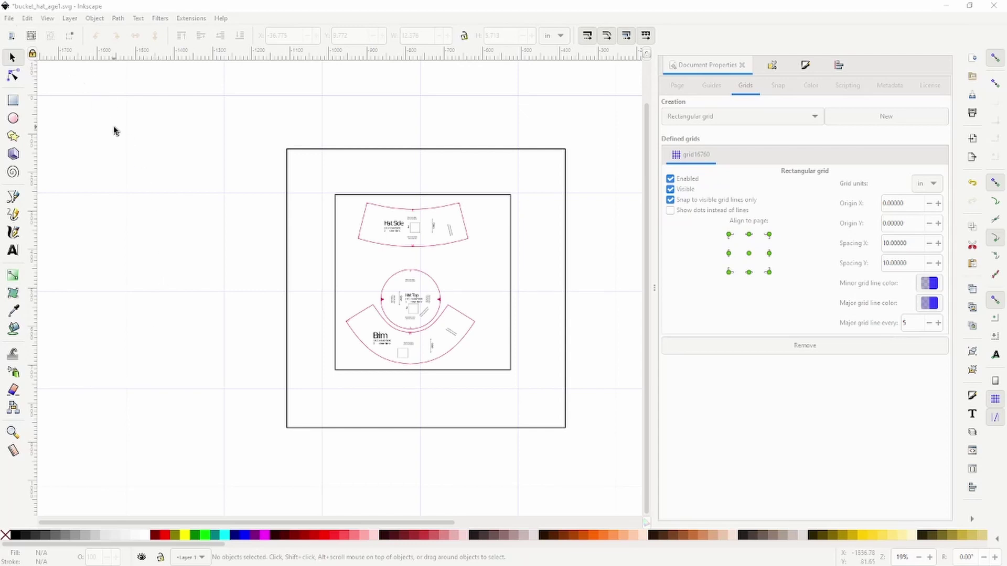
click(9, 18)
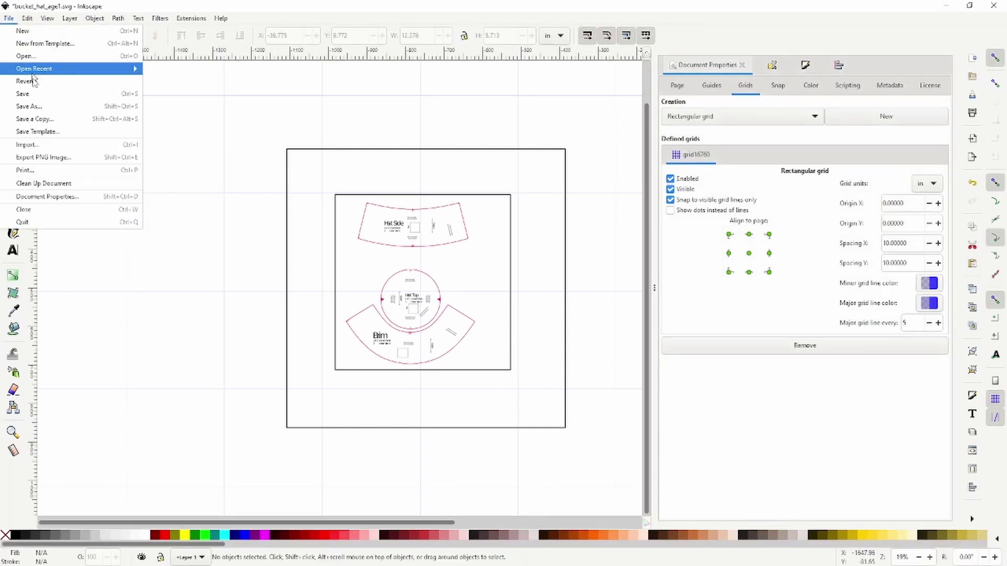
click(41, 107)
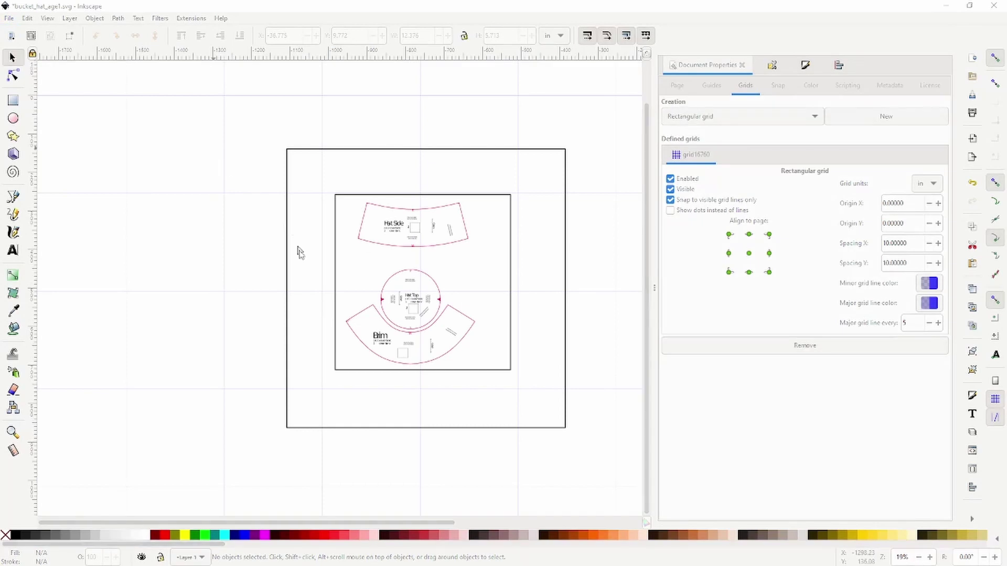
click(307, 221)
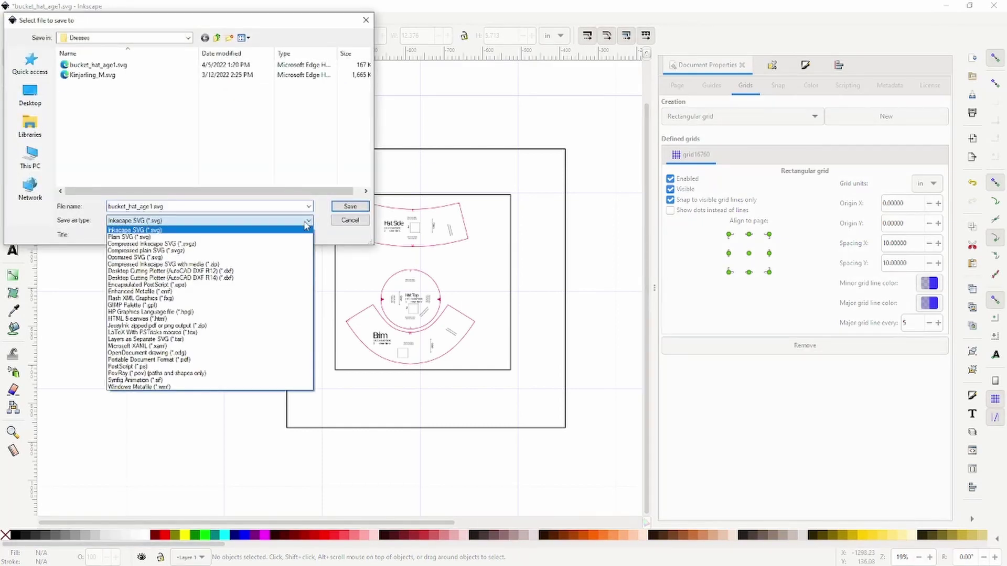
click(228, 361)
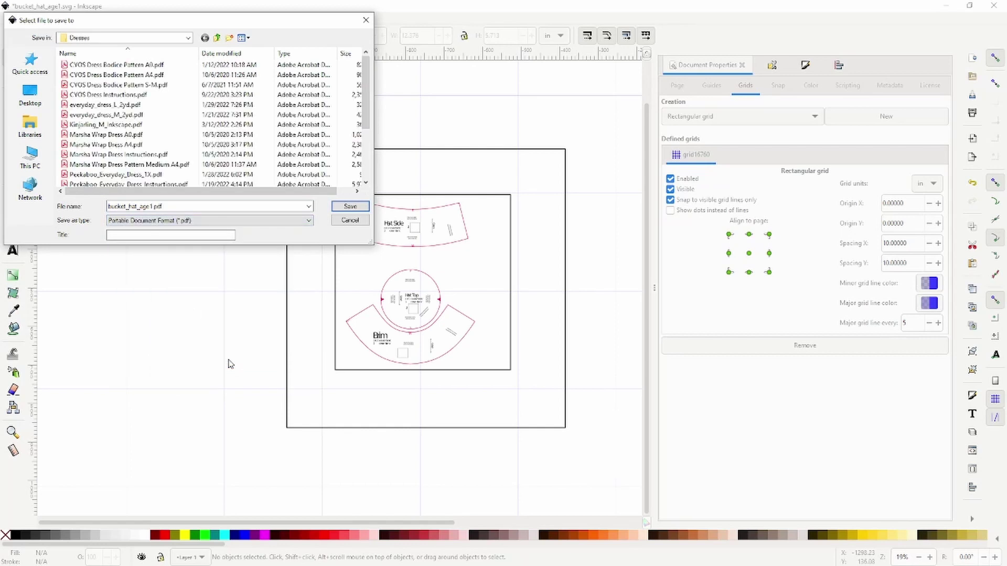
click(365, 19)
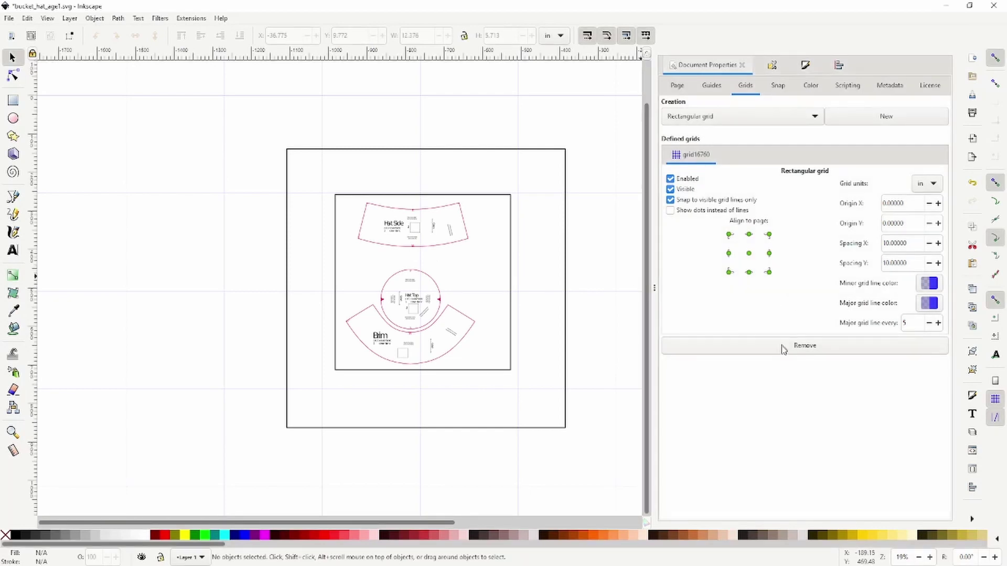
Remove the document grid.
click(783, 348)
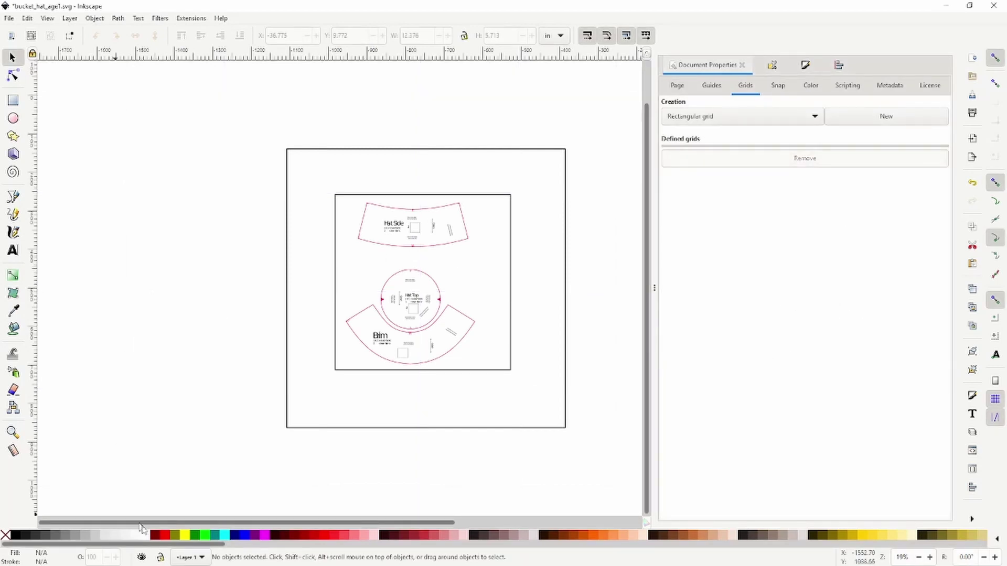
drag(163, 523, 438, 525)
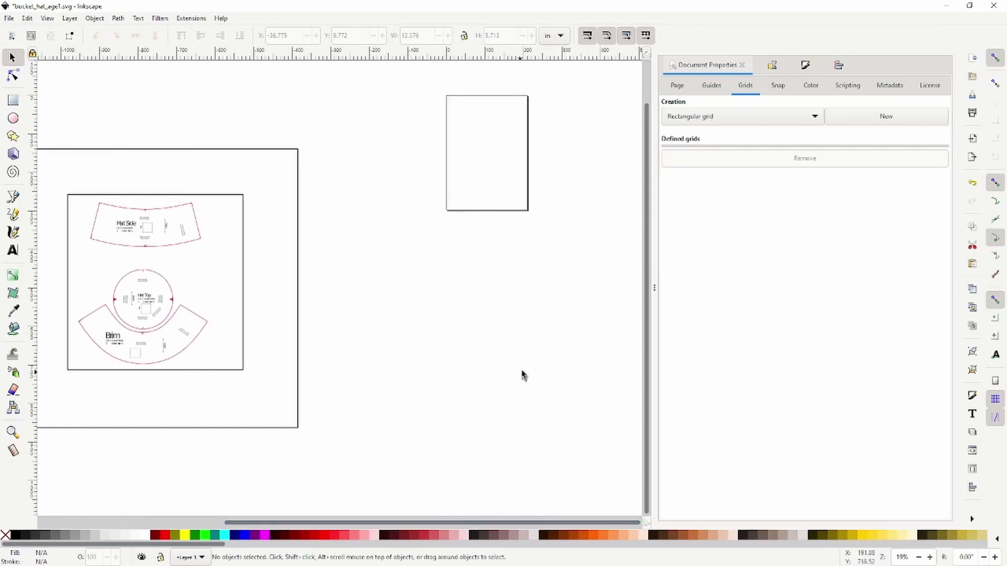
scroll(525, 356, up, 15)
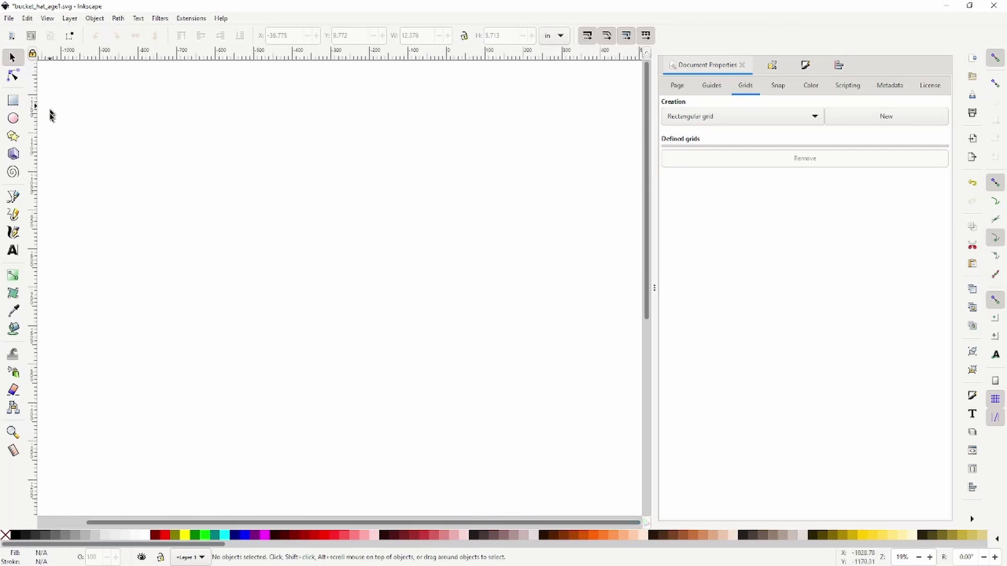
Import the Amber Singlet tank Age1 PDF and move it toward the page centre.
click(9, 18)
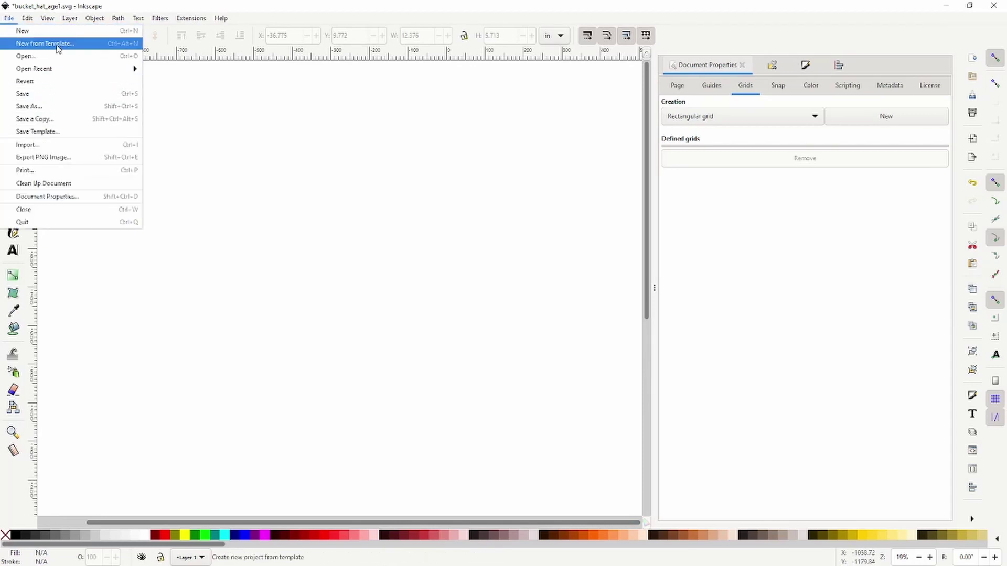
click(71, 146)
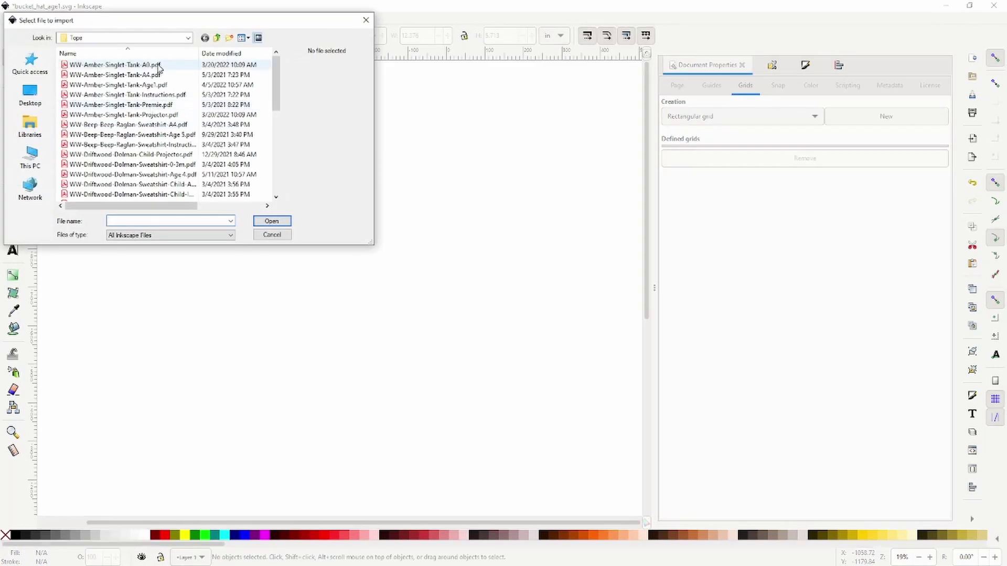
double_click(151, 89)
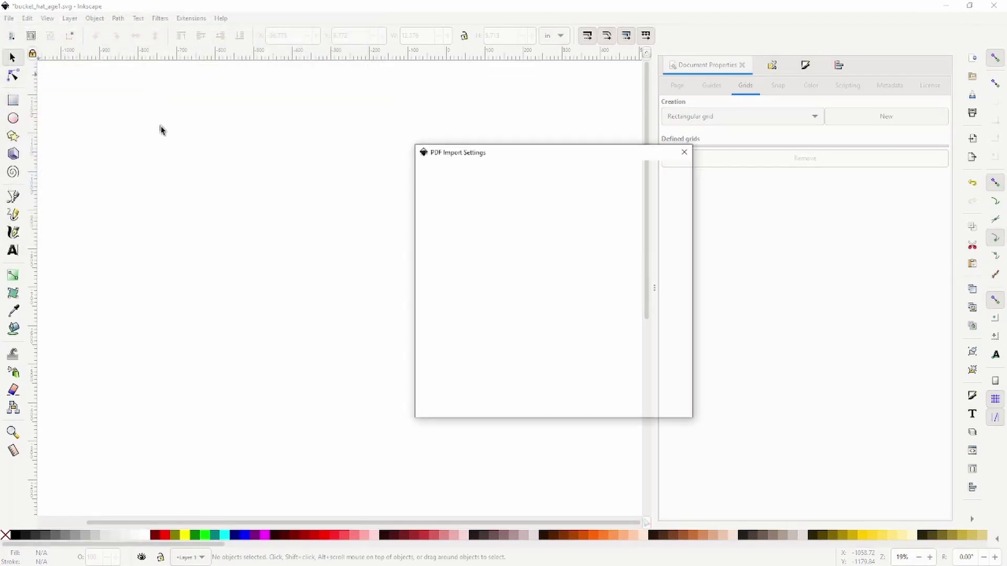
click(669, 408)
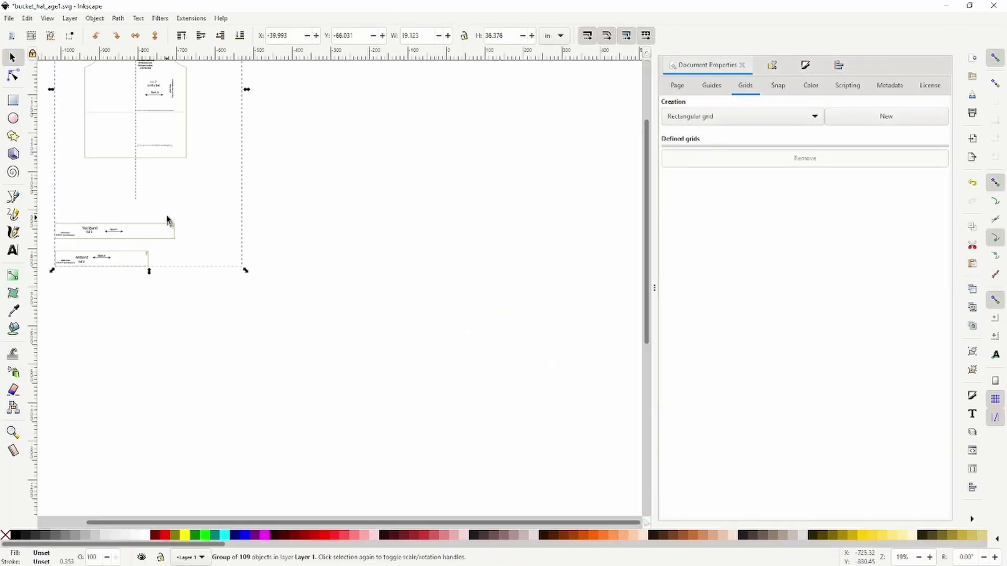
scroll(232, 189, up, 4)
drag(189, 158, 420, 250)
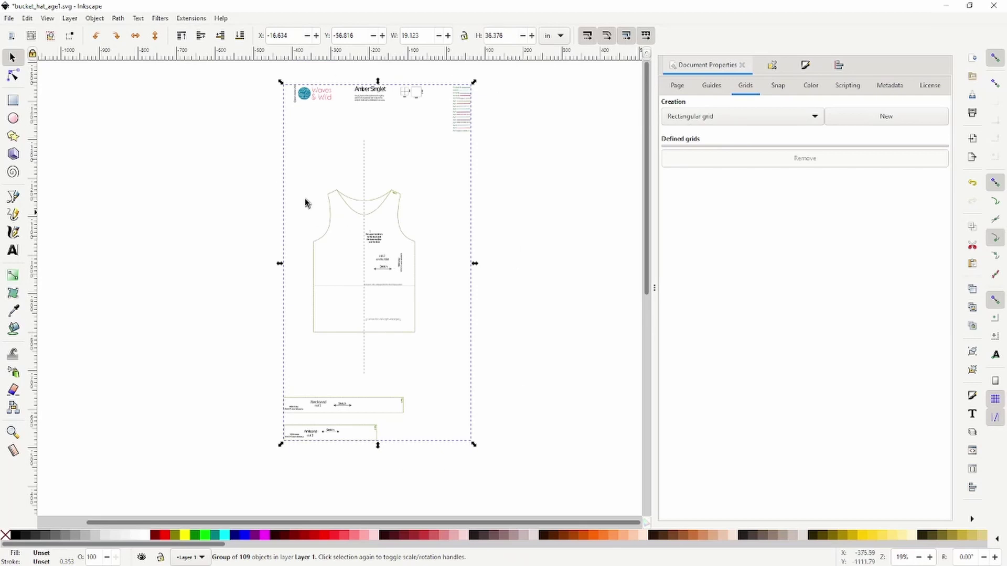
key(ctrl)
Ungroup the imported pattern and move the half bodice left into empty canvas.
key(ctrl+shift+g)
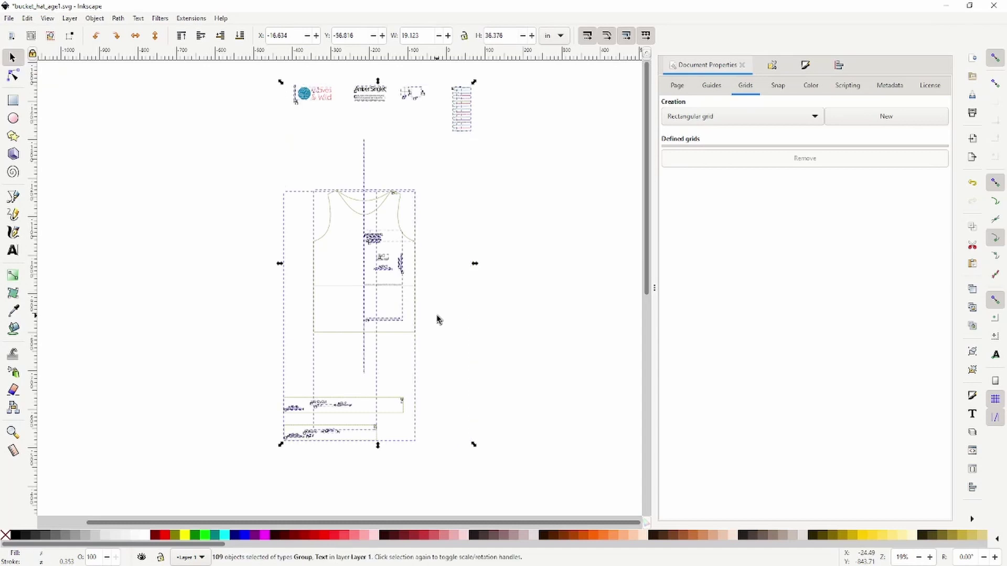
click(484, 336)
click(324, 240)
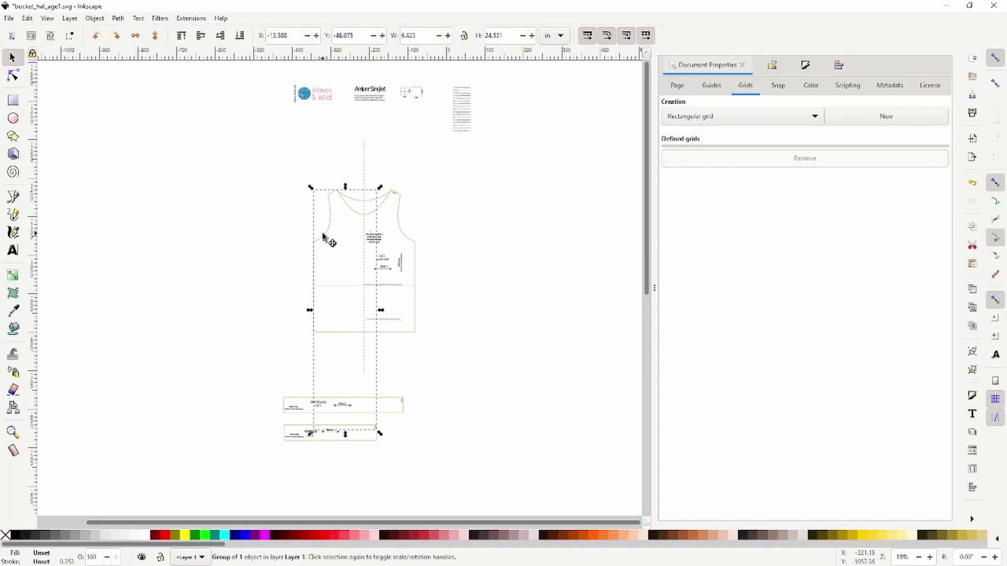
drag(324, 240, 172, 208)
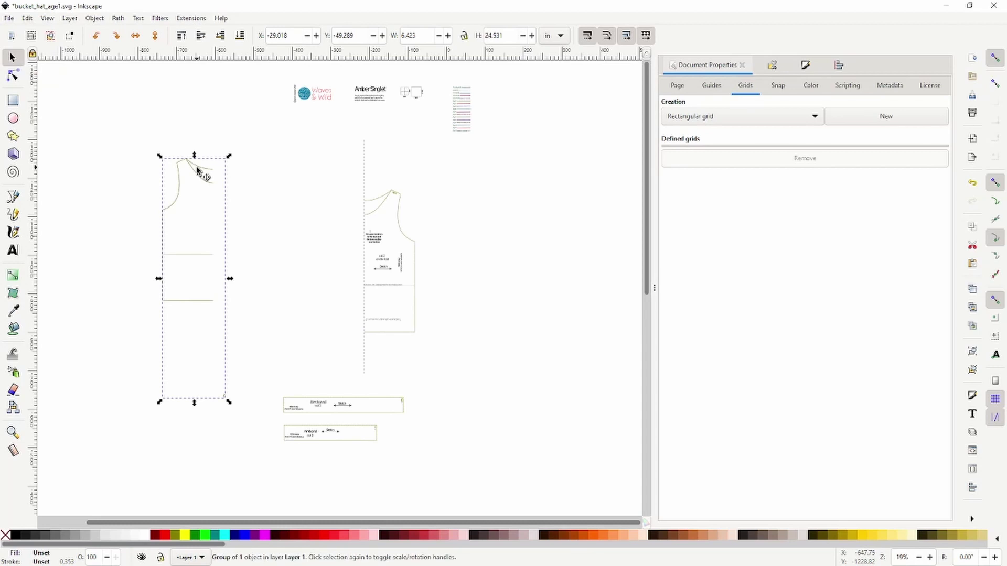
Duplicate the half bodice, flip the copy horizontally, and slide it alongside to complete the front.
scroll(198, 169, left, 2)
scroll(262, 227, up, 2)
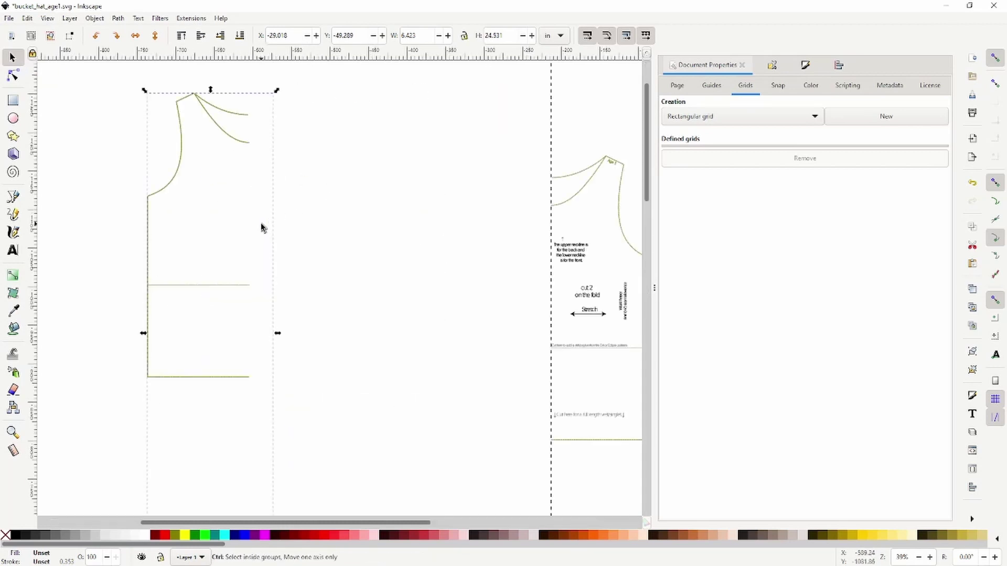
key(ctrl+d)
key(h)
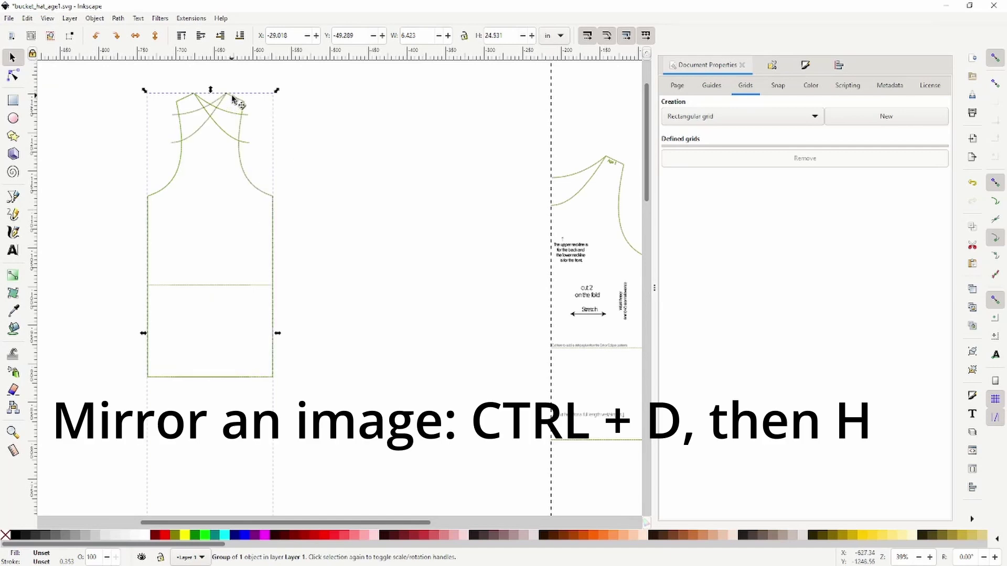
drag(233, 98, 313, 100)
click(434, 234)
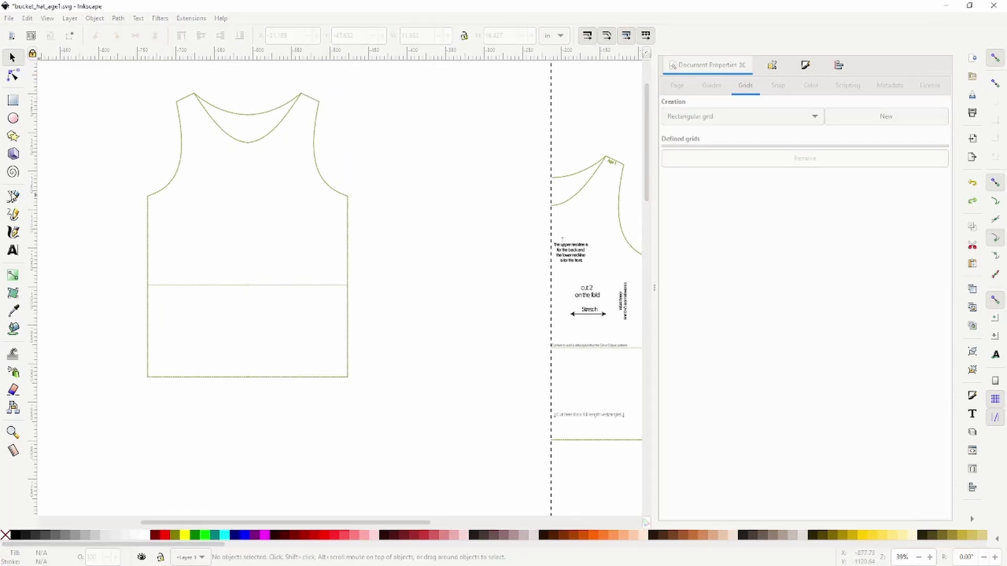
Draw a straight Bezier line from the bodice's top centre down to its bottom.
key(b)
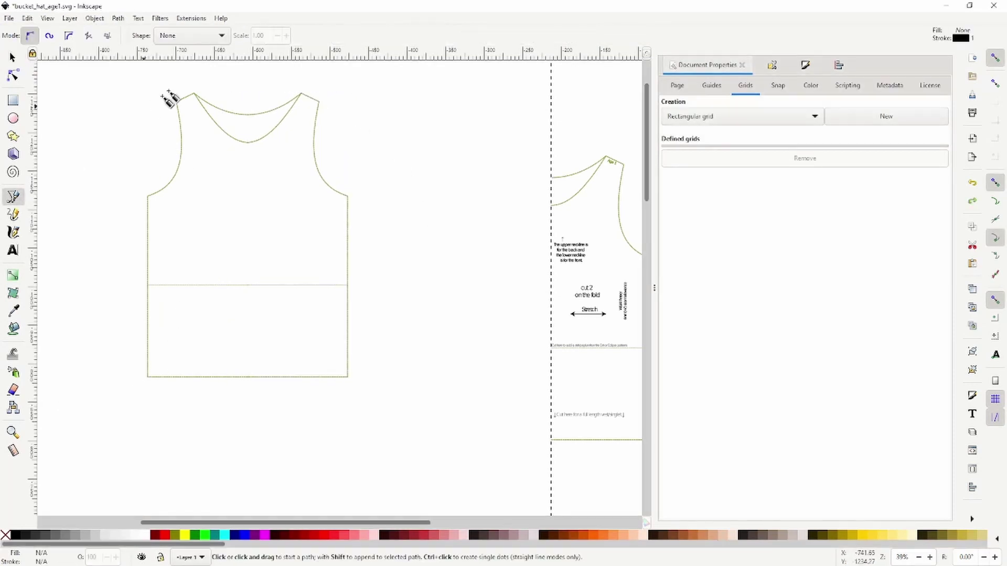
click(246, 89)
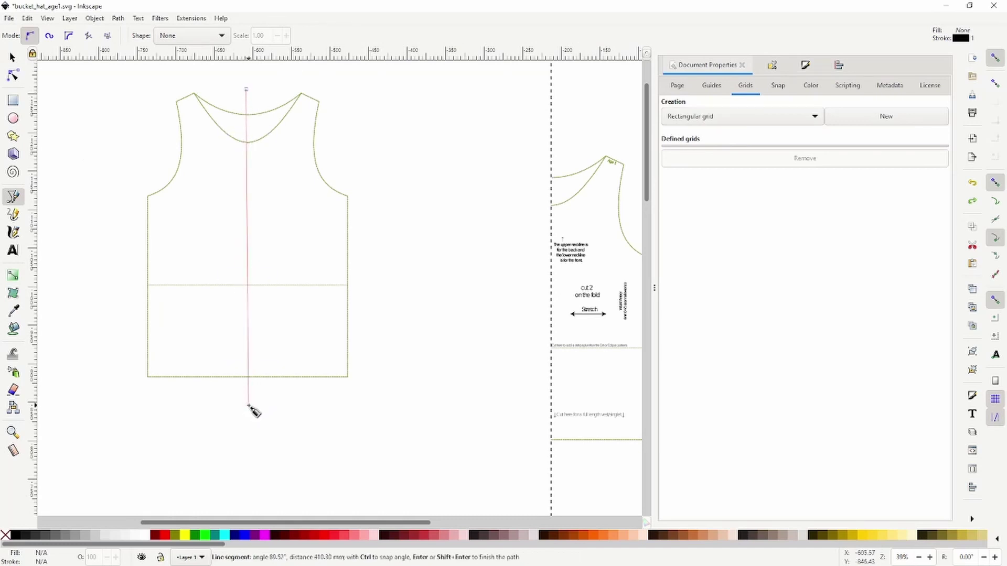
double_click(248, 405)
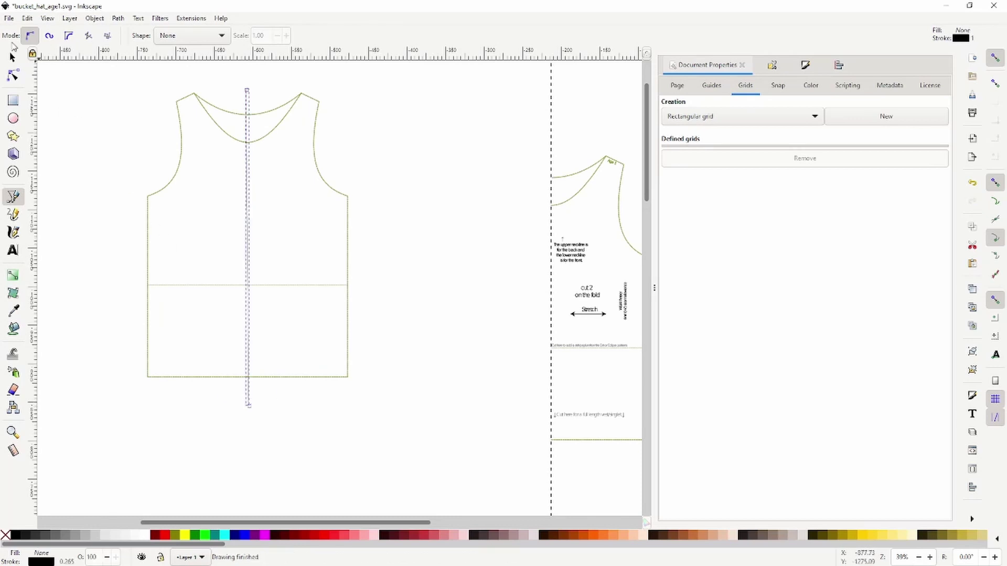
Nudge the new centre line slightly right, then deselect it.
click(12, 58)
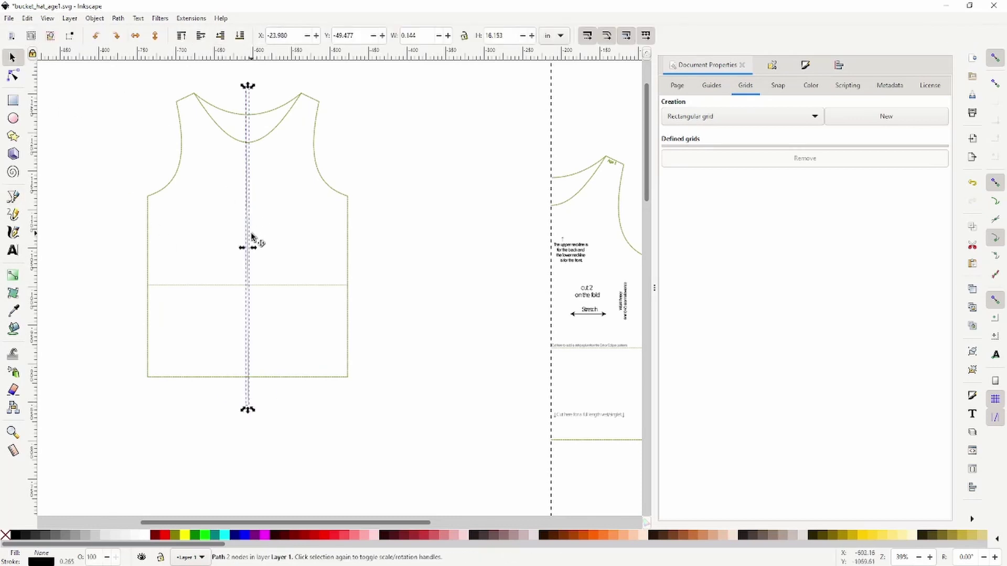
drag(254, 241, 255, 241)
click(372, 180)
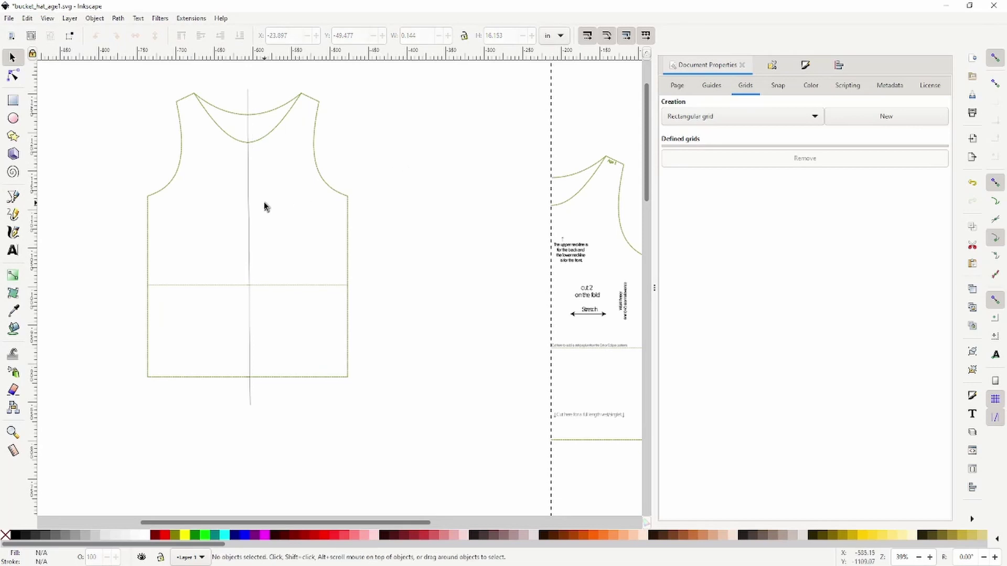
scroll(257, 132, up, 3)
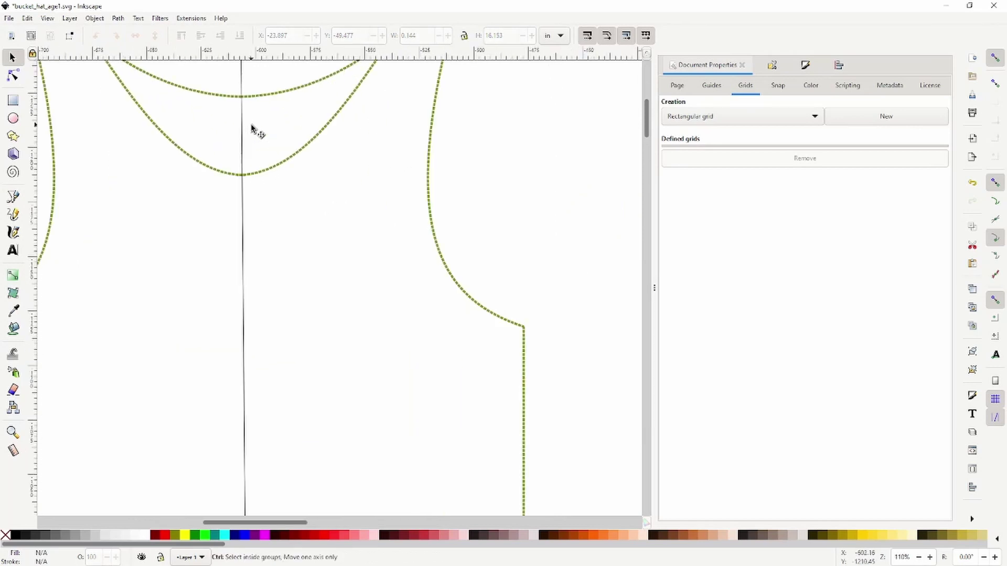
scroll(287, 189, down, 6)
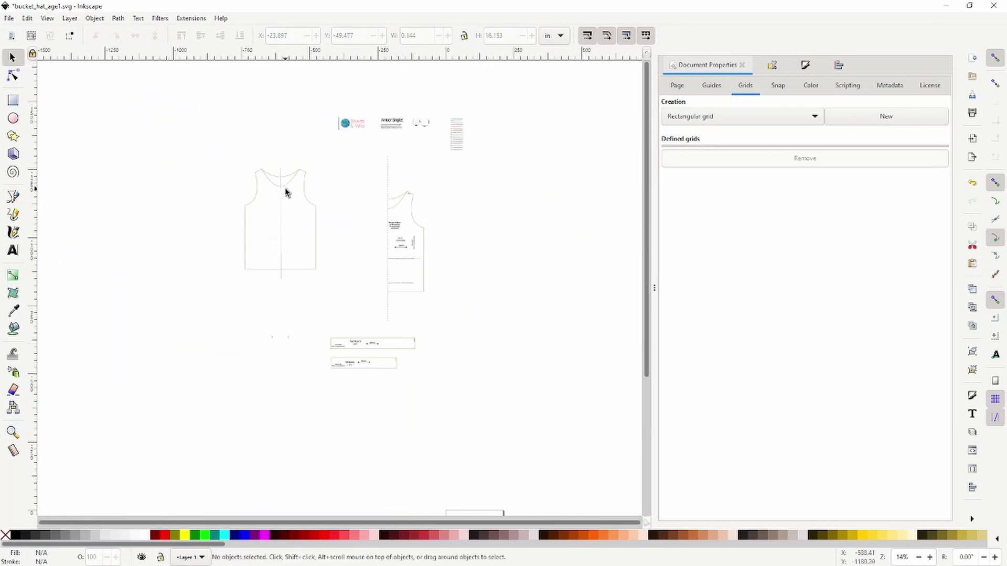
scroll(287, 193, up, 2)
scroll(286, 199, up, 2)
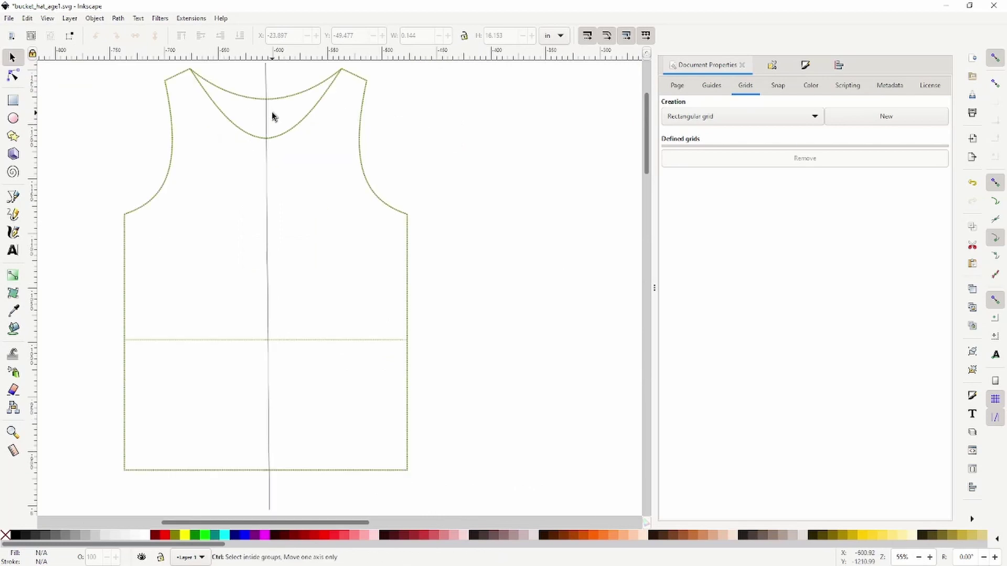
scroll(272, 116, down, 4)
scroll(272, 116, up, 4)
scroll(272, 116, down, 2)
Rubber-band select the whole front bodice with its centre line, then deselect it.
drag(210, 81, 367, 331)
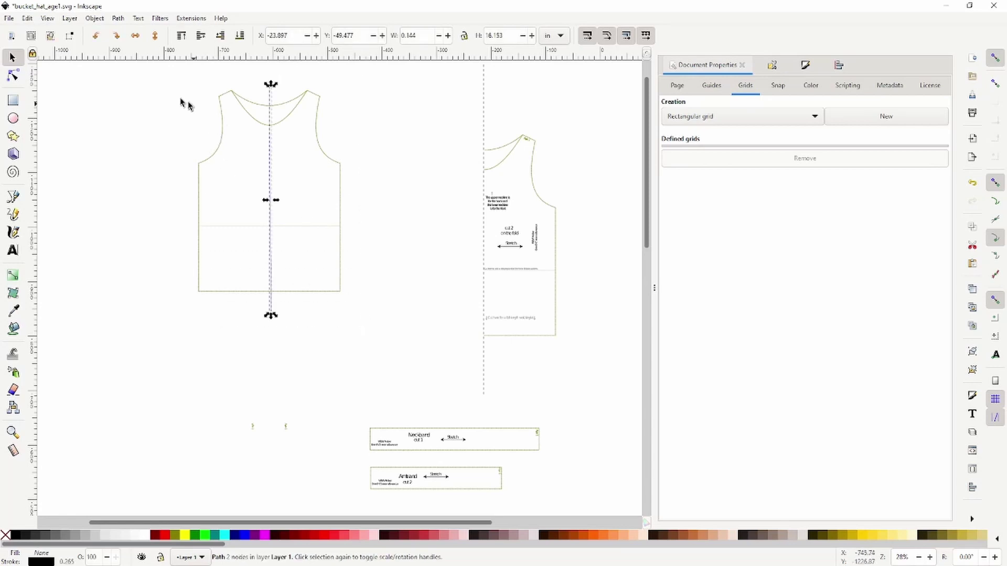
drag(215, 447, 333, 79)
drag(173, 68, 388, 485)
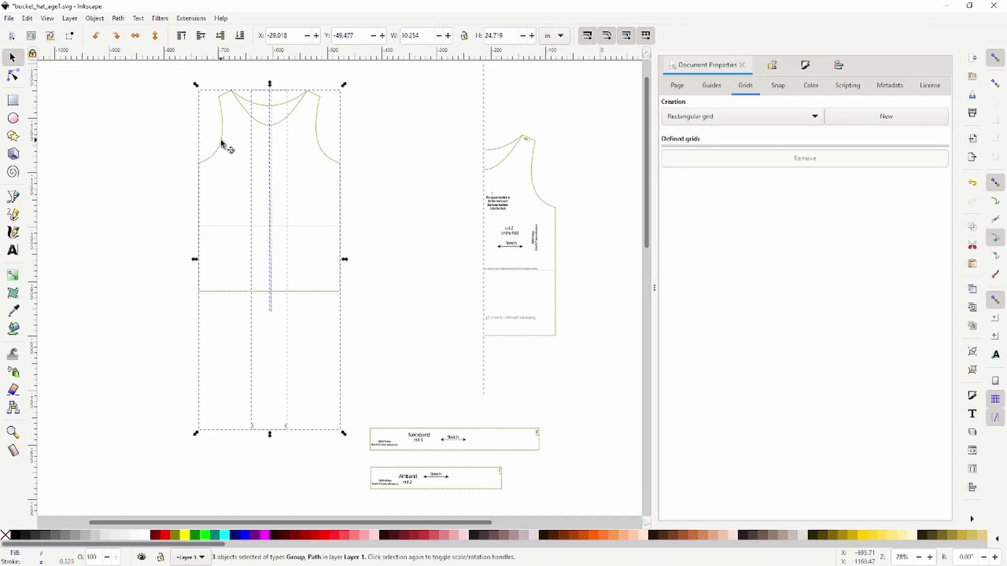
key(ctrl)
click(406, 211)
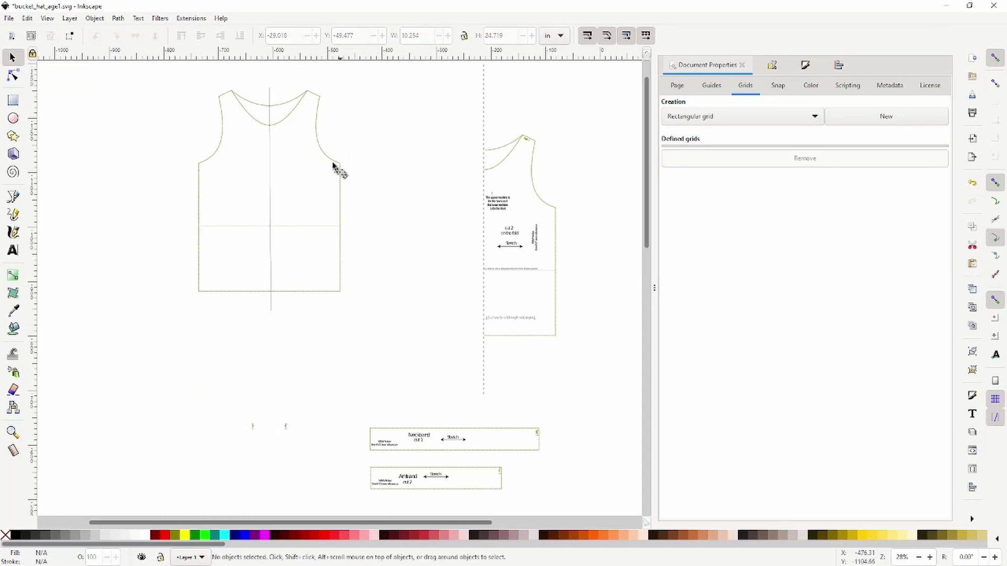
Move the grouped bodice further left and inspect the Object transformation options.
drag(281, 173, 252, 198)
click(343, 176)
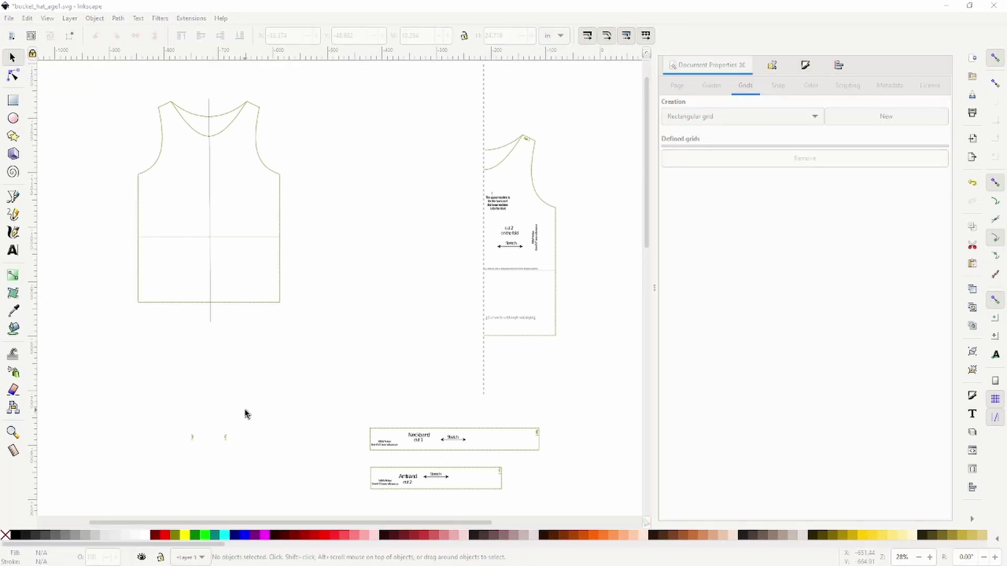
click(210, 149)
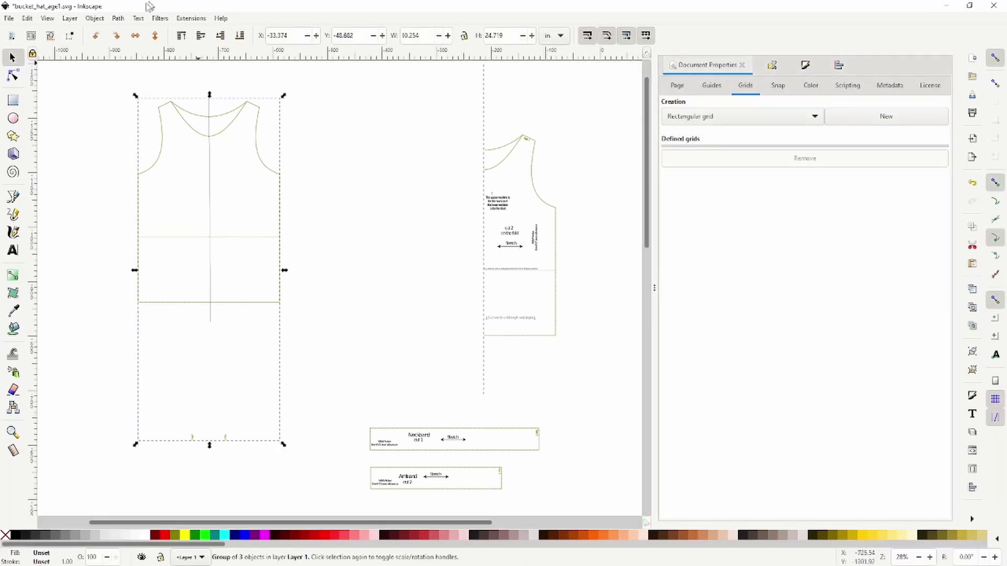
click(93, 19)
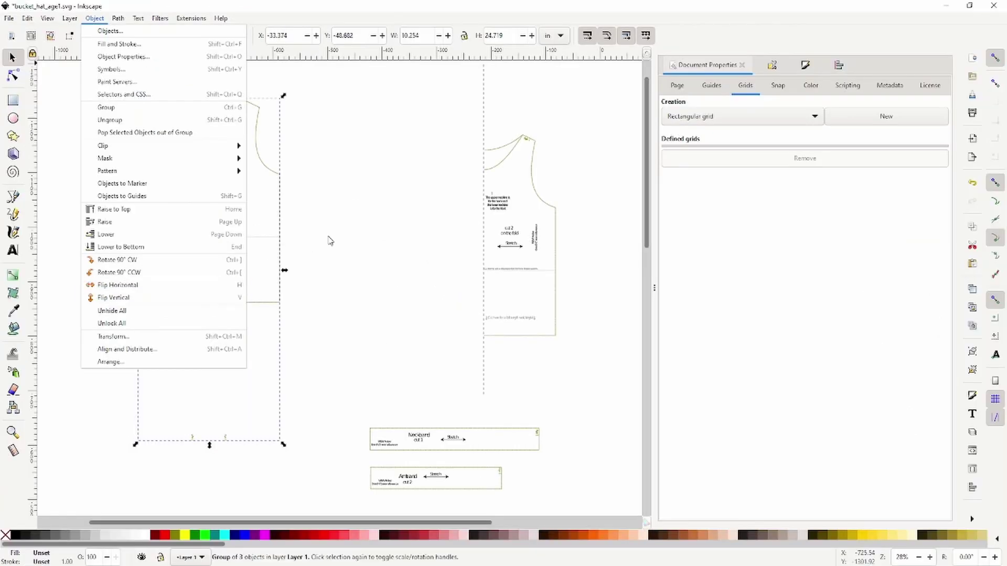
click(329, 241)
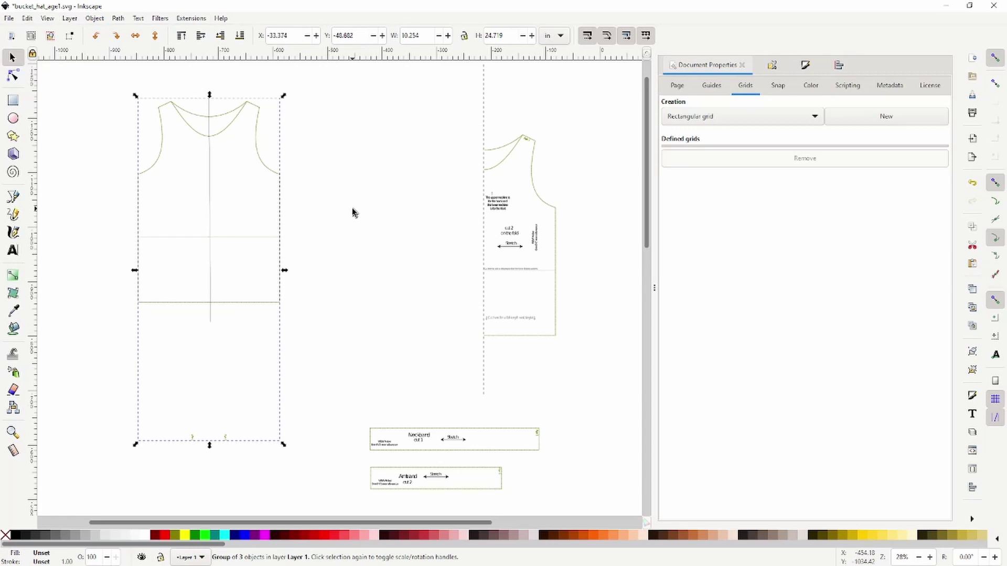
Rotate the bodice 90° and flip it vertically and back, then mirror it horizontally.
key(ctrl+bracketleft)
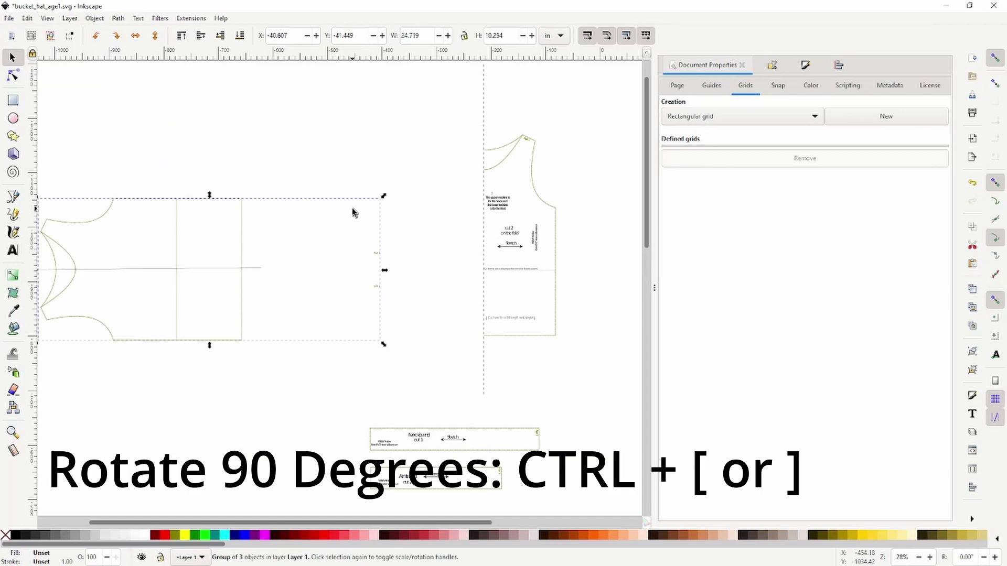
key(ctrl+bracketleft)
key(ctrl+bracketleft)
key(ctrl+bracketleft)
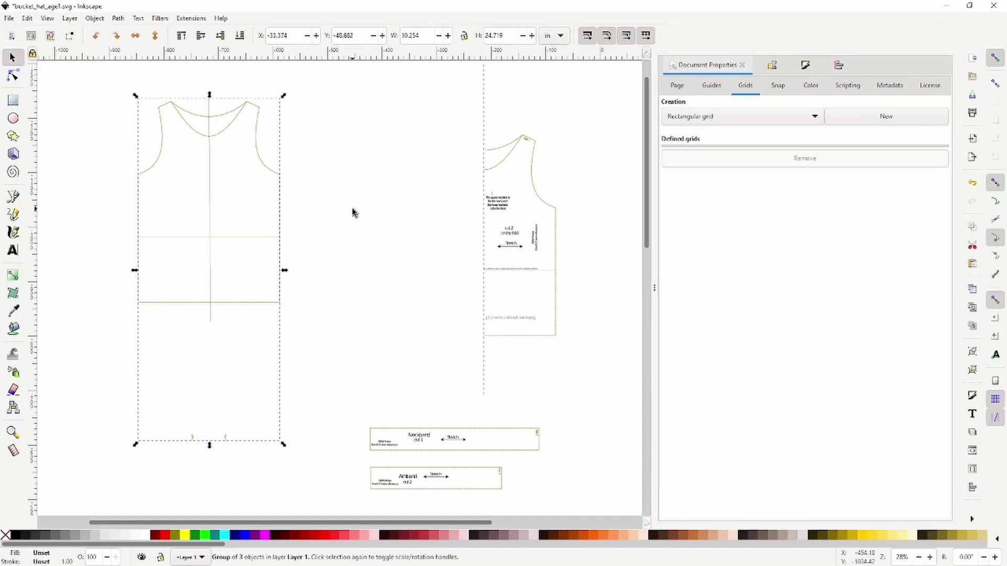
key(v)
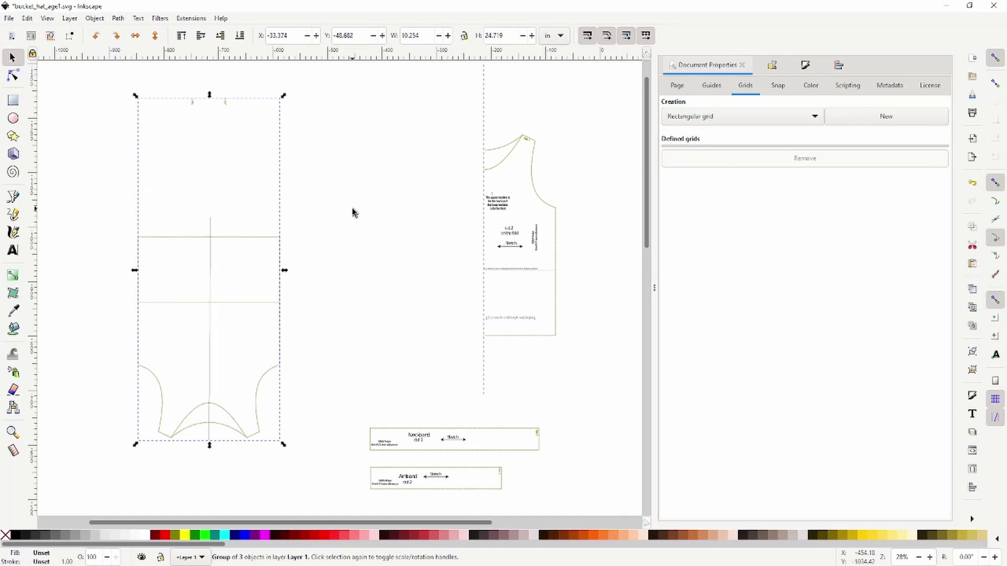
key(v)
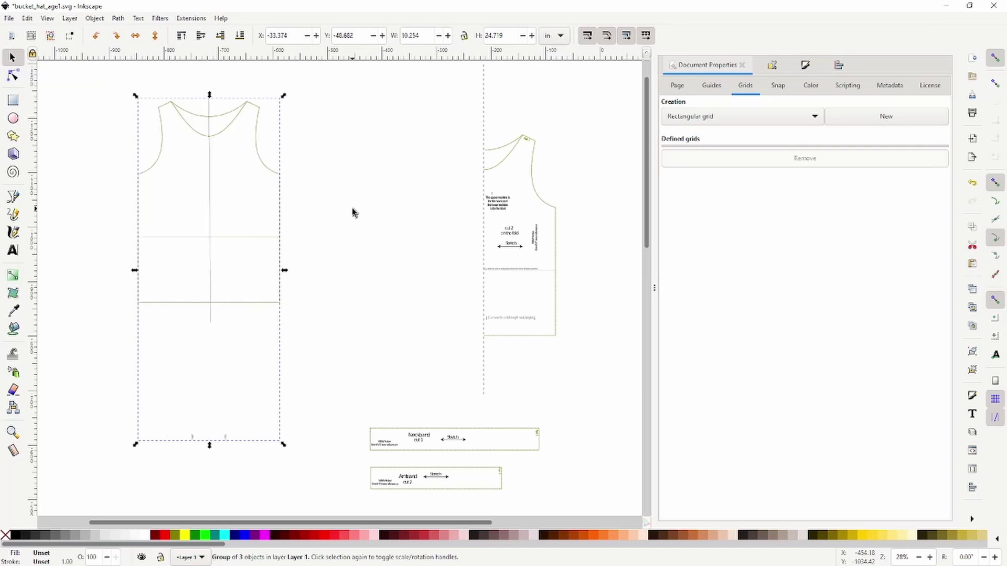
key(h)
key(h)
key(h)
Drag the other piece's dashed fold line onto the bodice, snapped to the neckline centre, then select the bodice group.
click(483, 128)
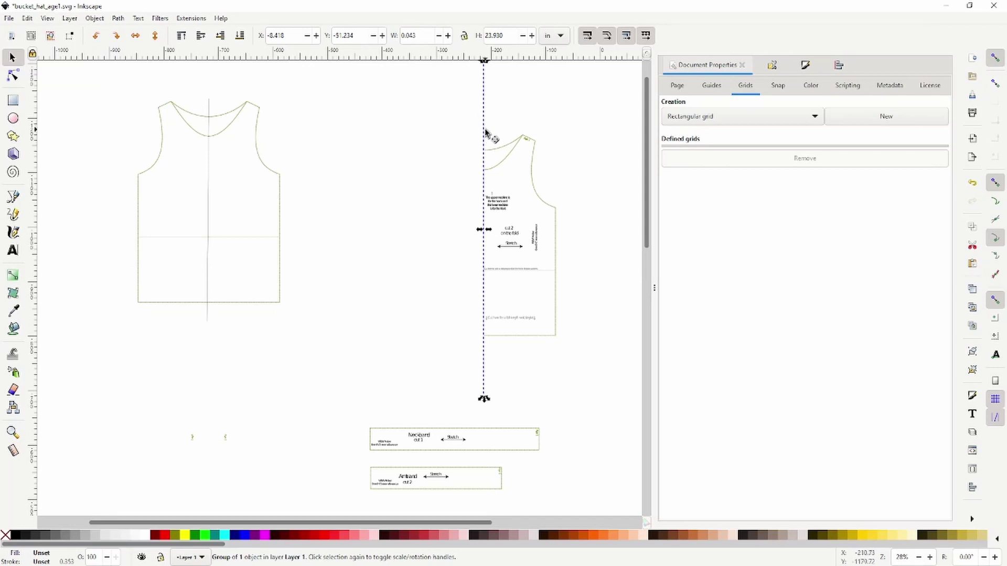
drag(483, 137, 204, 171)
click(220, 236)
scroll(221, 200, up, 2)
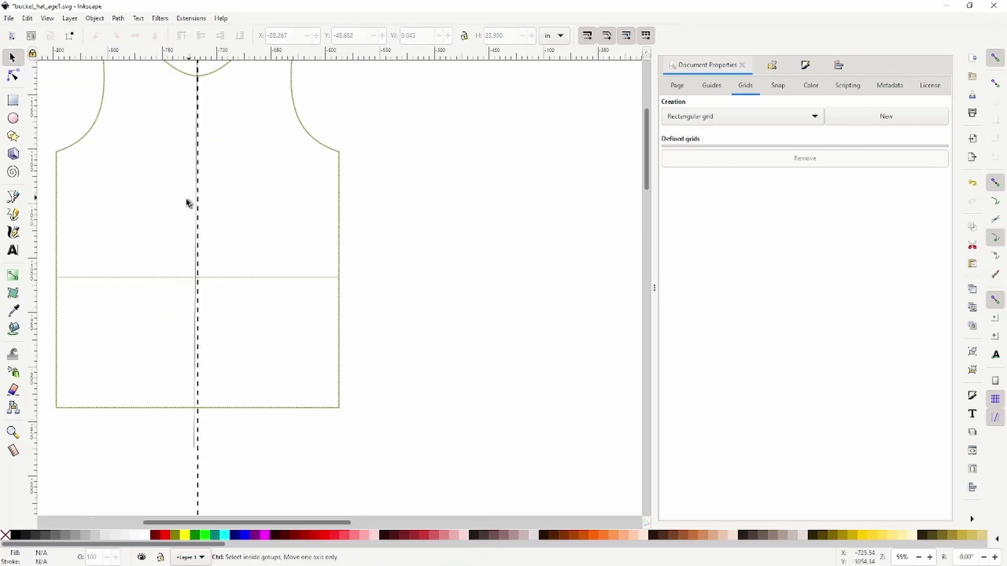
click(195, 362)
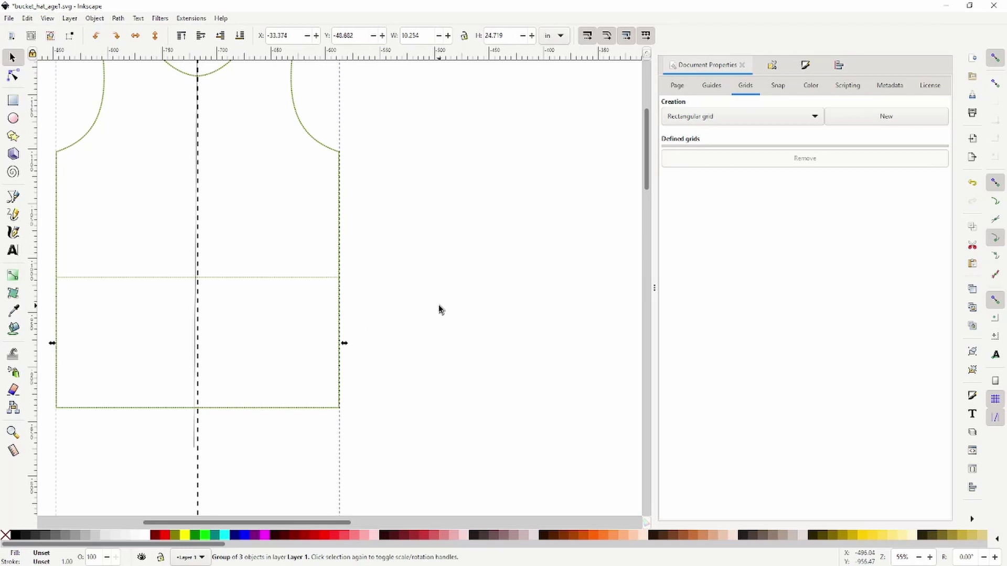
scroll(439, 309, down, 2)
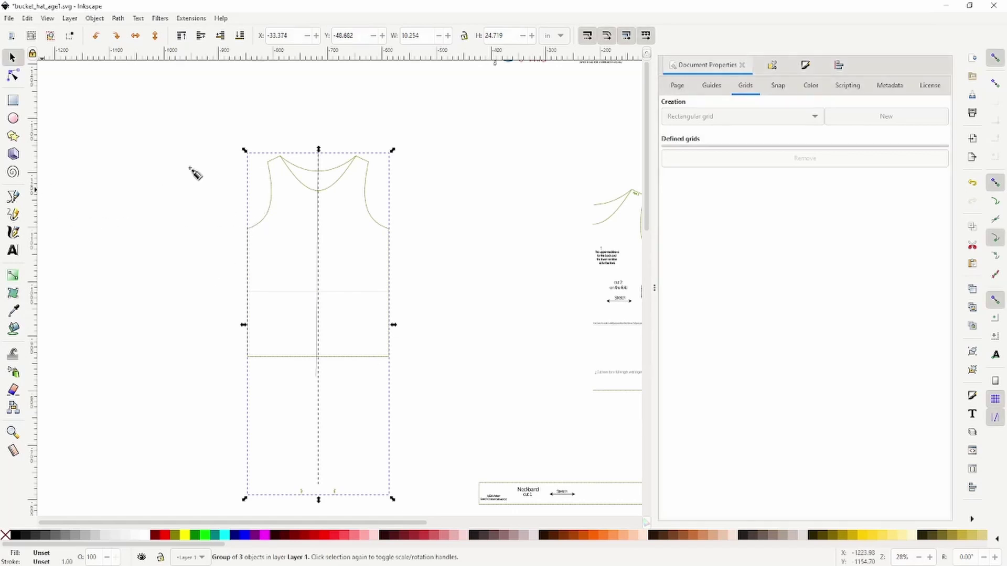
Draw a diagonal two-node line to the left of the bodice.
click(20, 200)
click(189, 169)
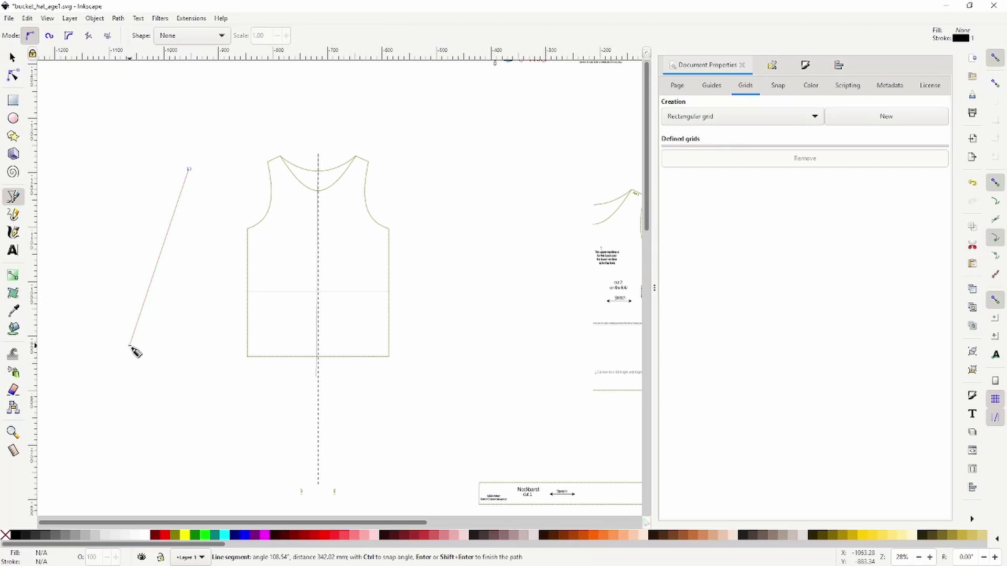
double_click(130, 346)
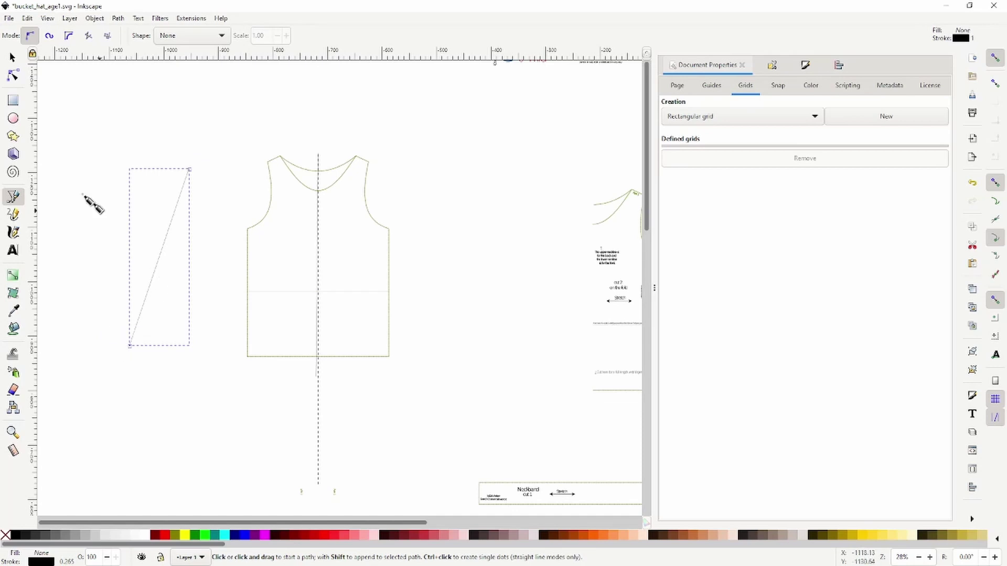
Set the diagonal line's stroke width to 4 mm in Fill and Stroke.
click(13, 57)
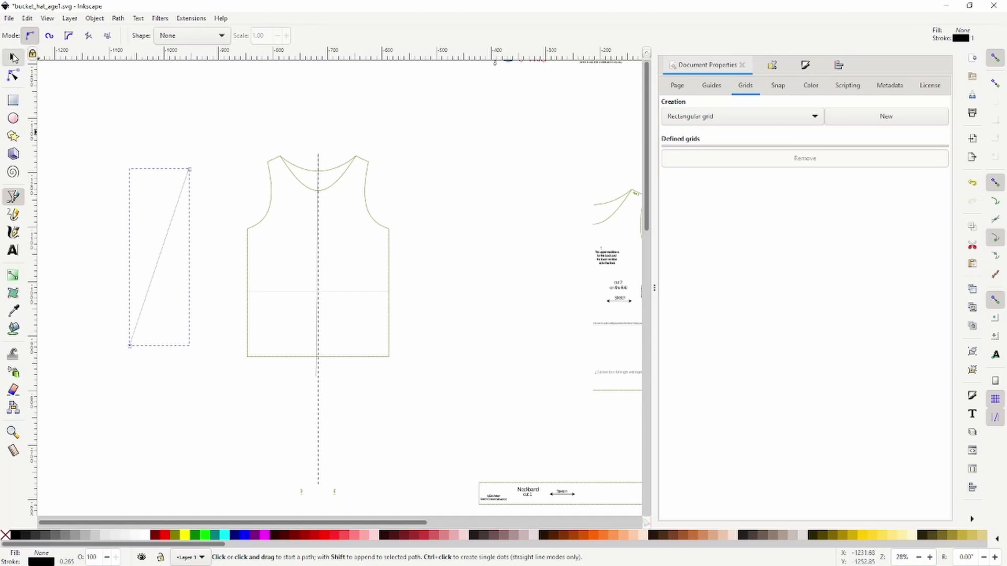
right_click(164, 252)
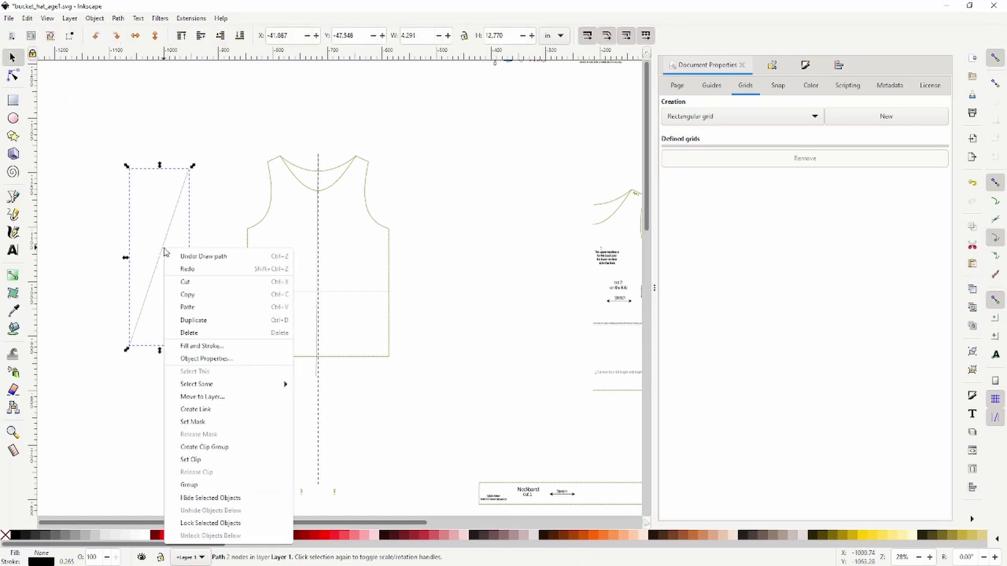
click(189, 346)
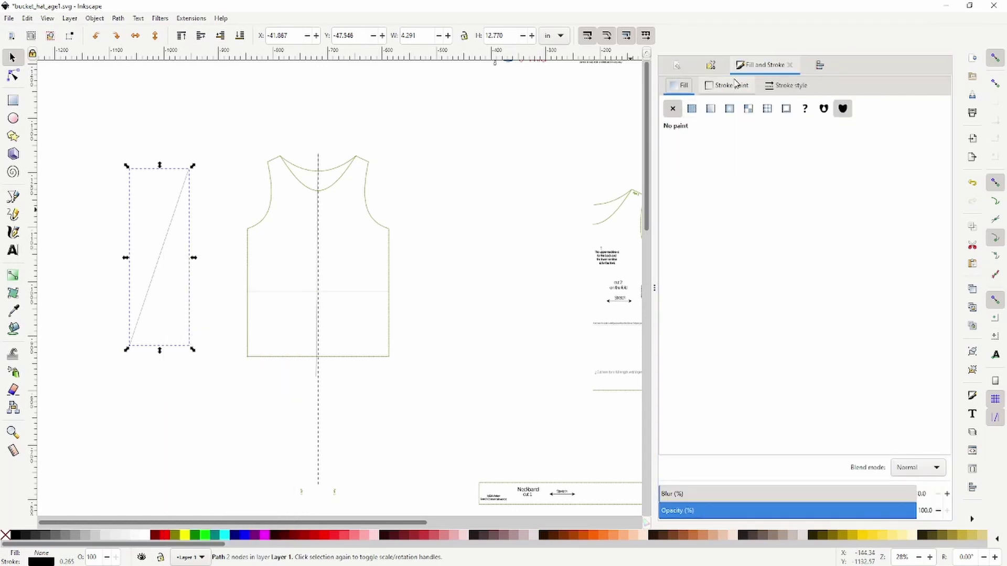
click(791, 87)
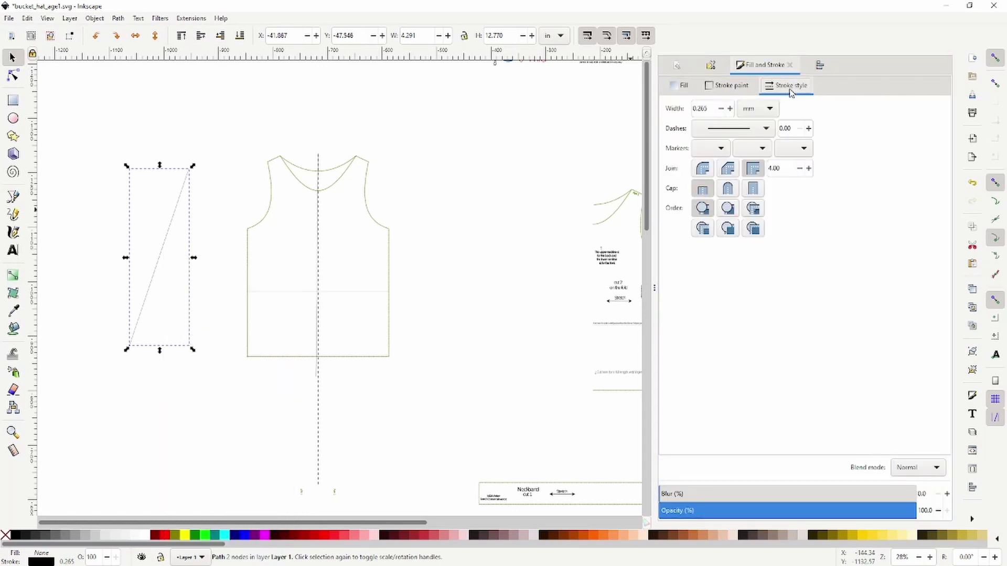
drag(712, 108, 691, 110)
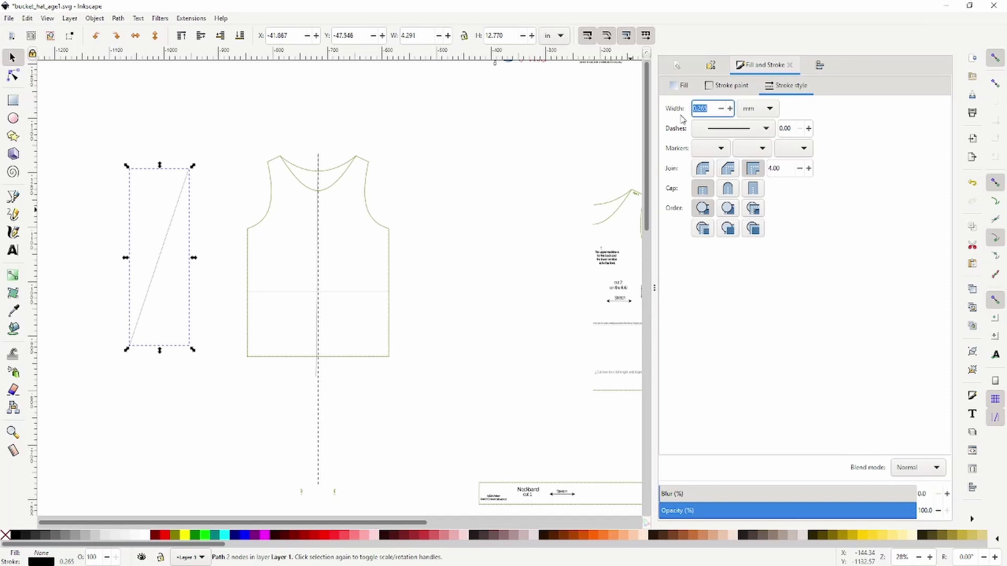
text(4)
click(582, 141)
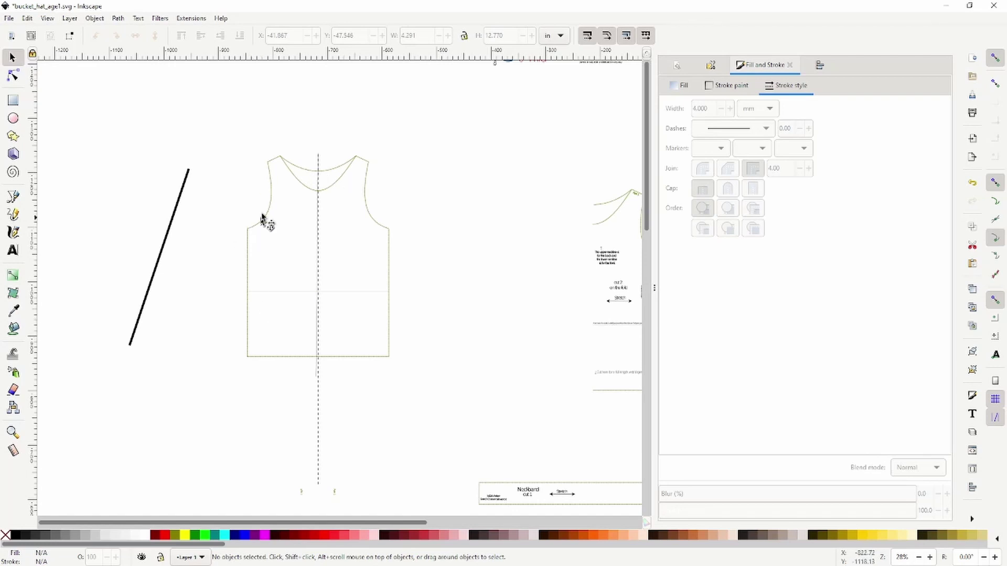
click(180, 208)
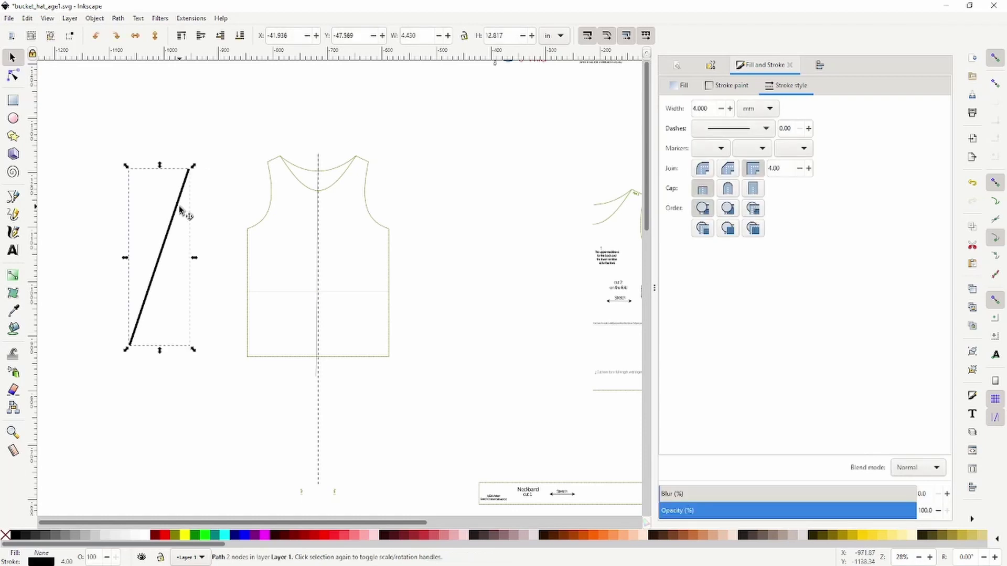